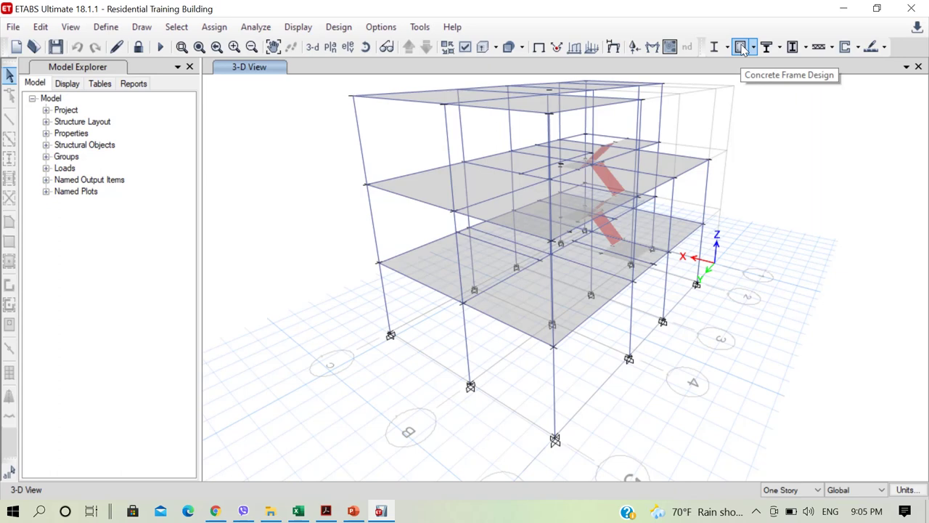
- Run the concrete frame design and inspect the longitudinal reinforcing of the beams and columns
click(740, 47)
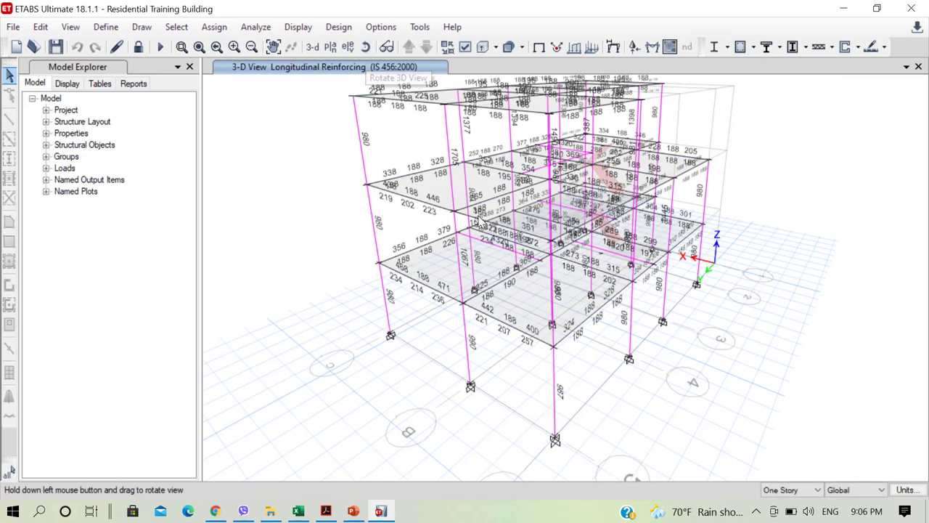
drag(585, 248, 573, 244)
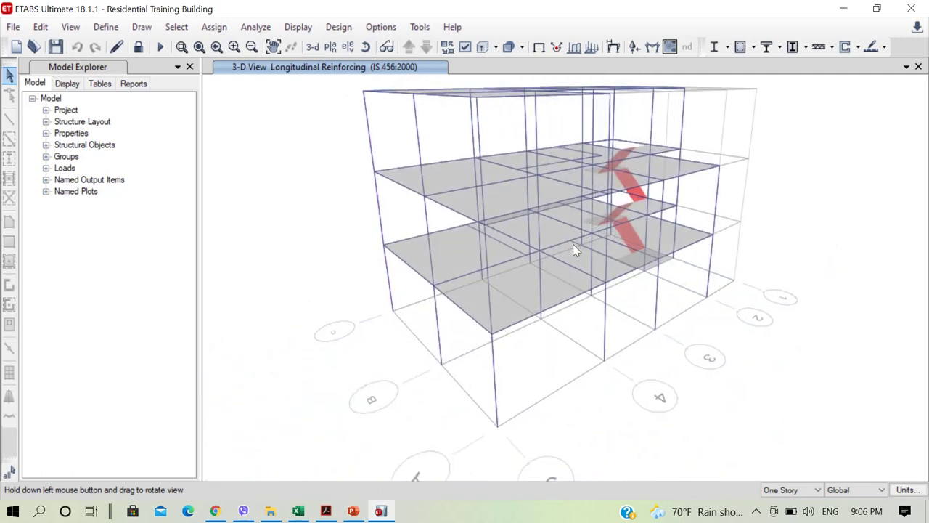
drag(560, 150, 558, 125)
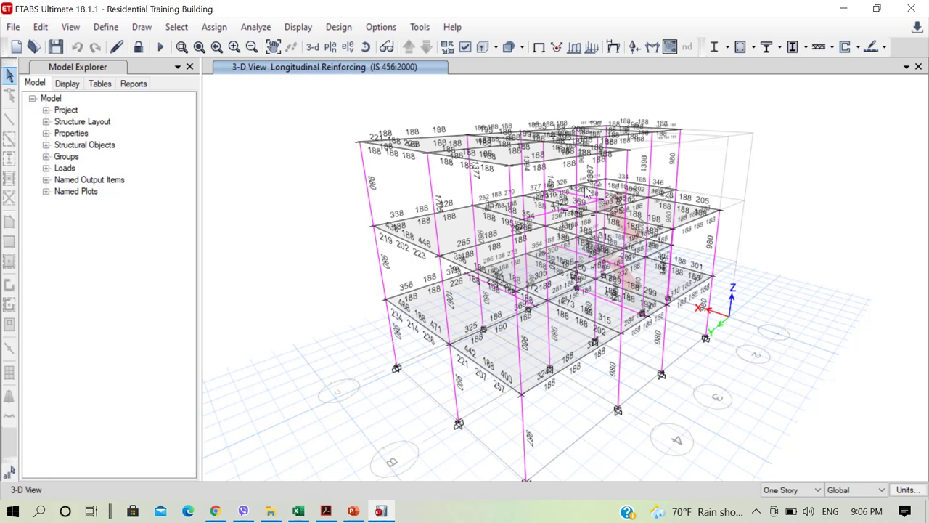
scroll(545, 193, down, 3)
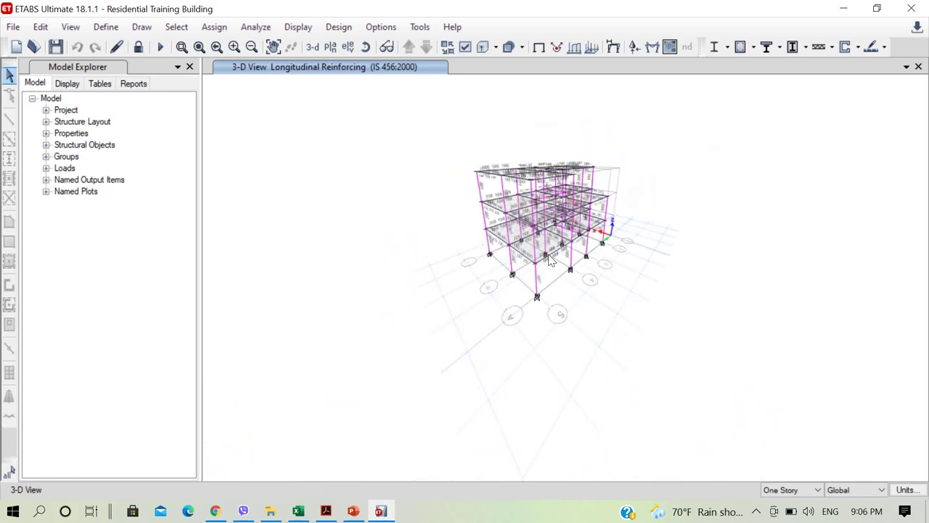
scroll(550, 253, up, 3)
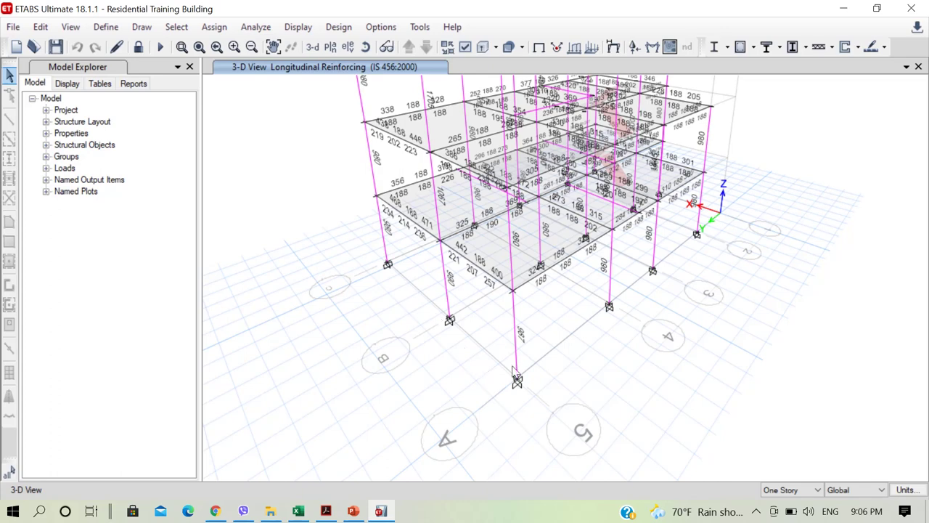
mouse_move(516, 363)
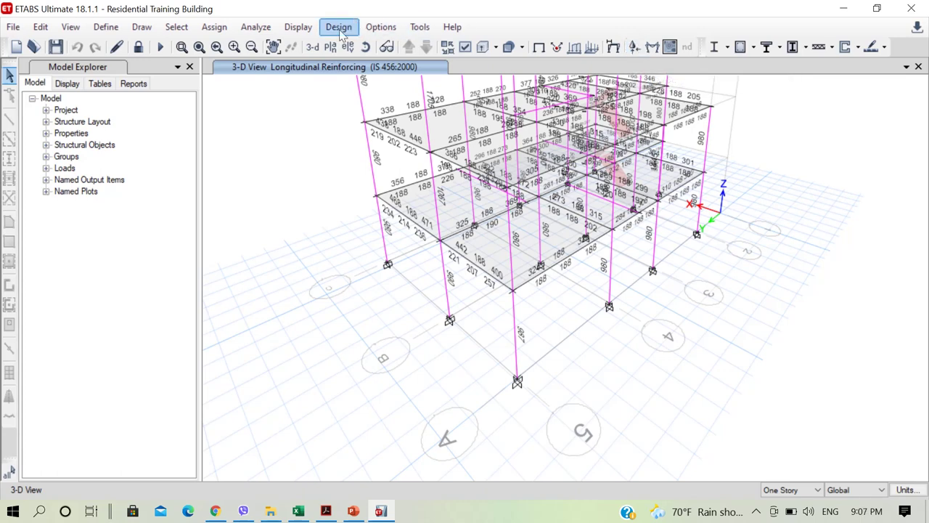
- Open the support reactions display settings and choose the load combination 1.5(DL+LL)
click(298, 28)
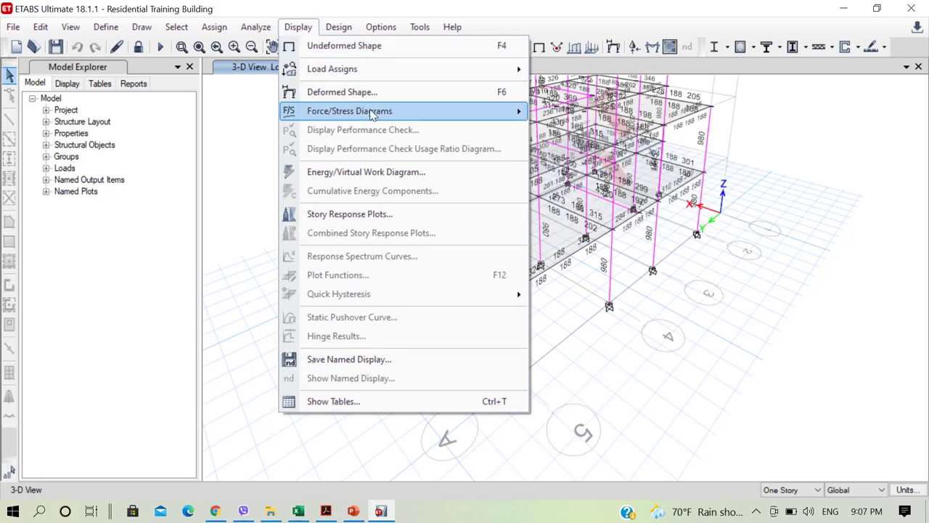
mouse_move(403, 114)
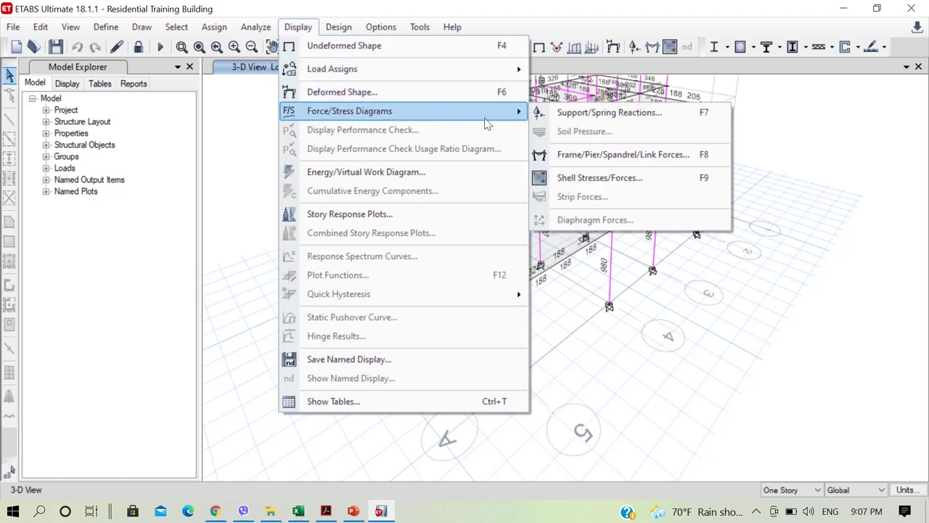
click(638, 120)
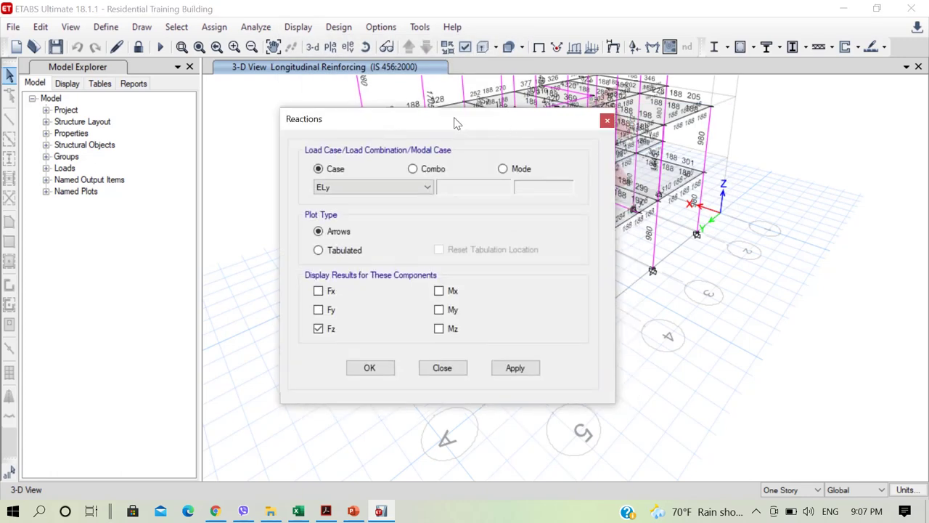
drag(455, 120, 262, 108)
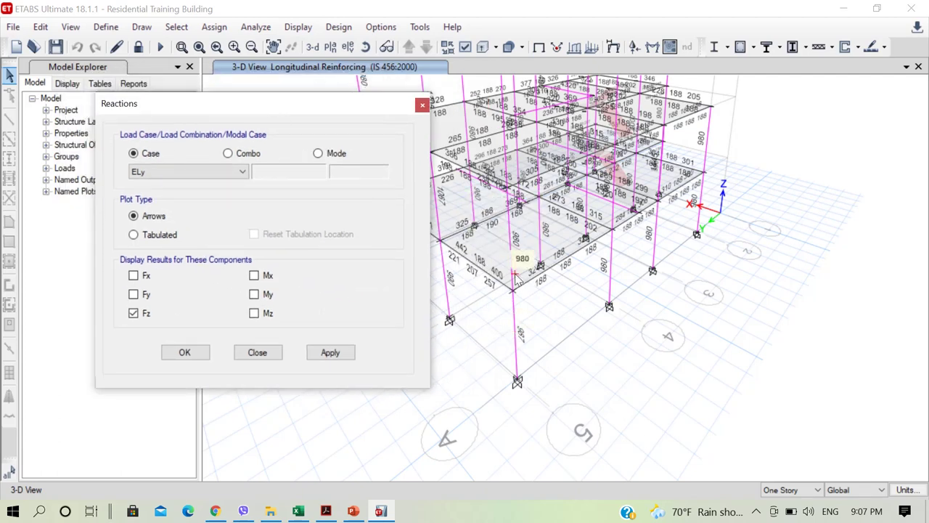
click(247, 155)
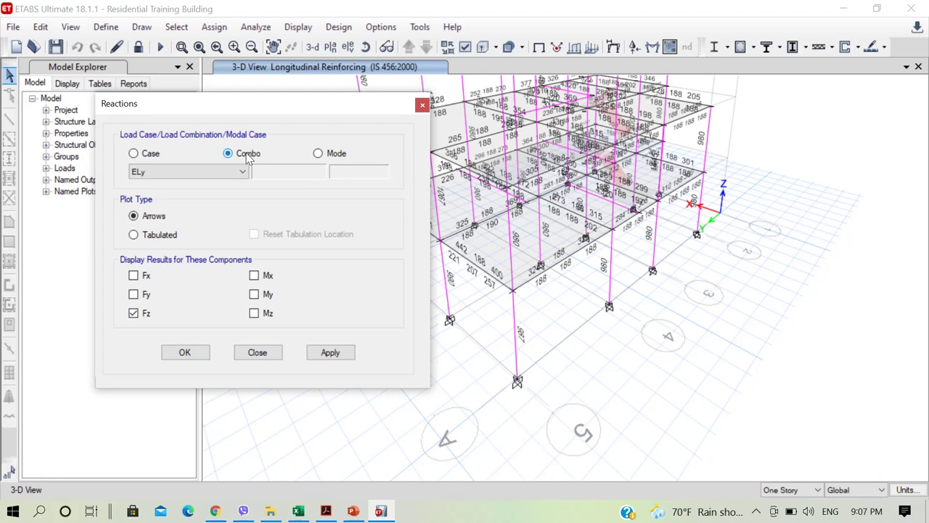
click(242, 172)
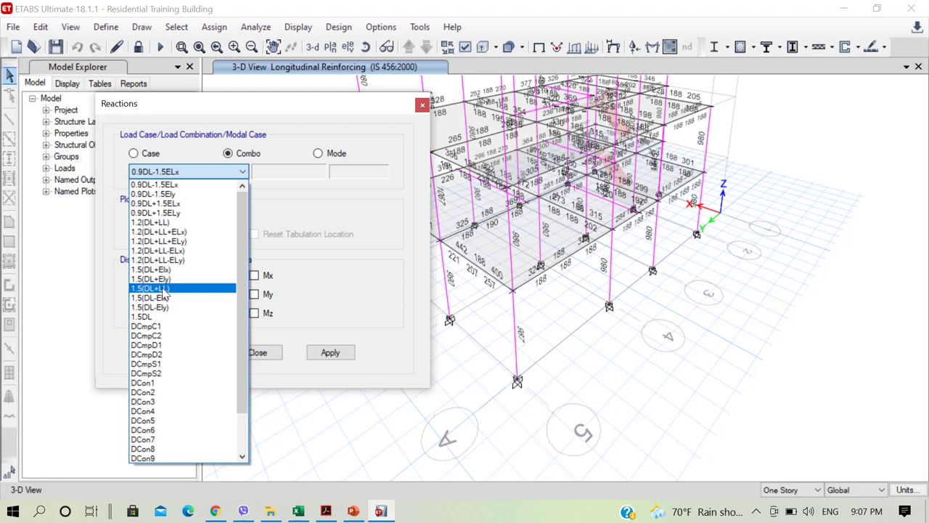
click(164, 289)
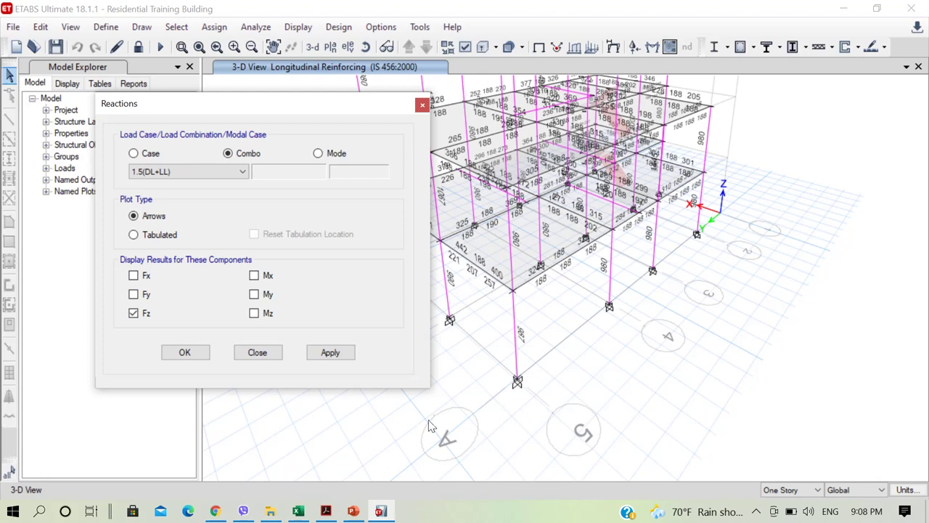
- Switch to the foundation design lecture in PowerPoint, review slide 2 on shallow and deep foundations, and return to ETABS
mouse_move(356, 513)
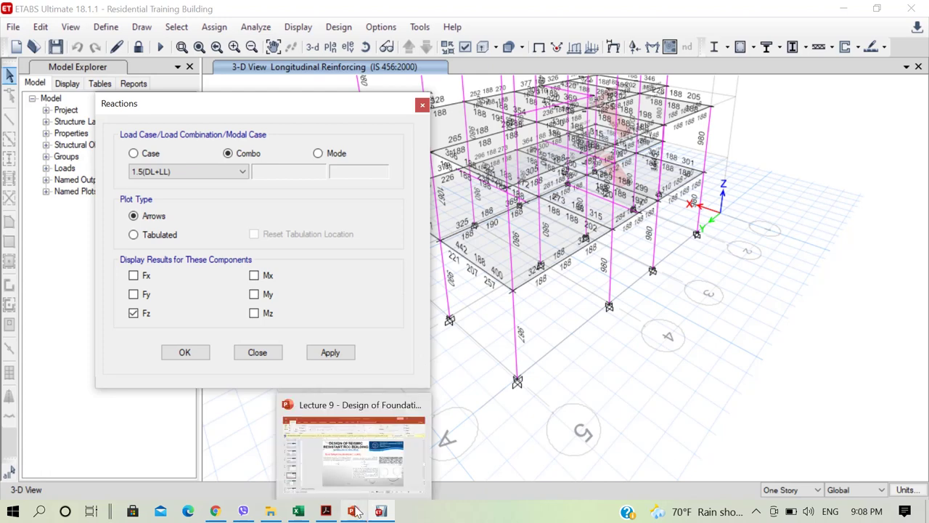
click(358, 512)
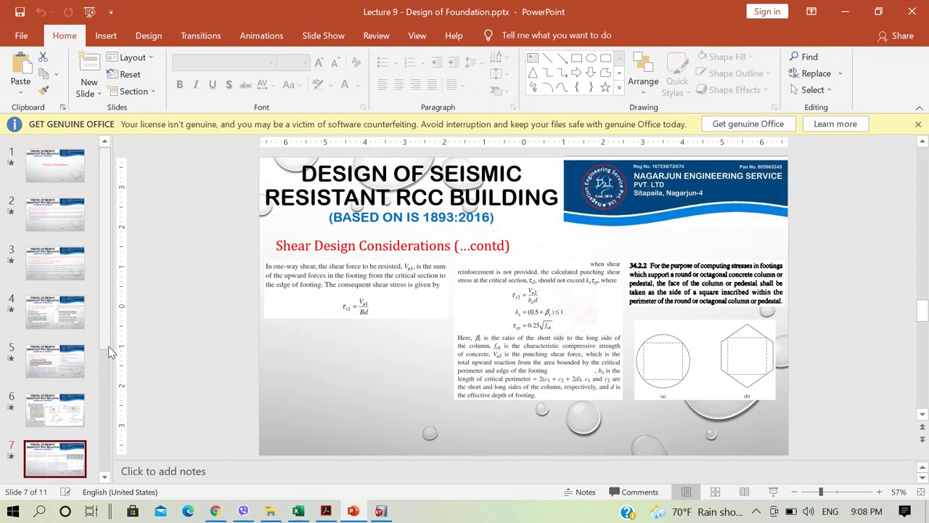
click(69, 231)
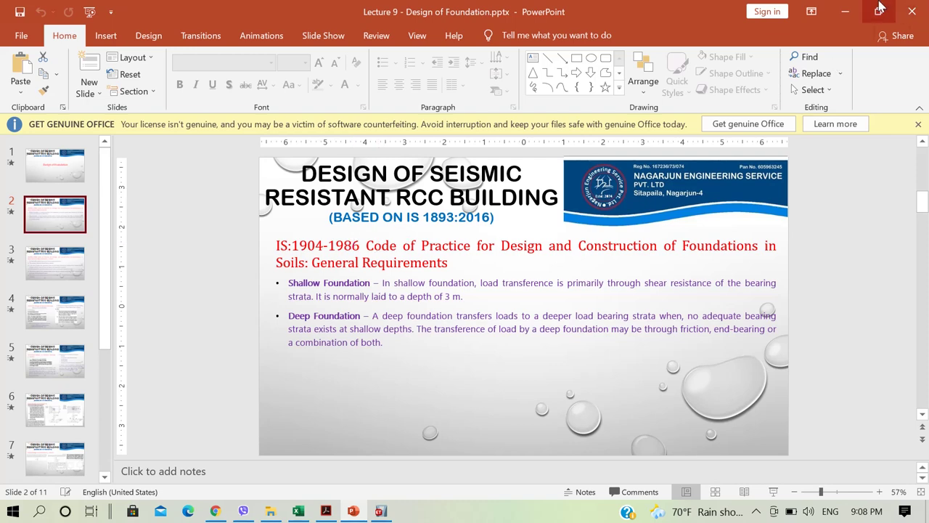
click(847, 12)
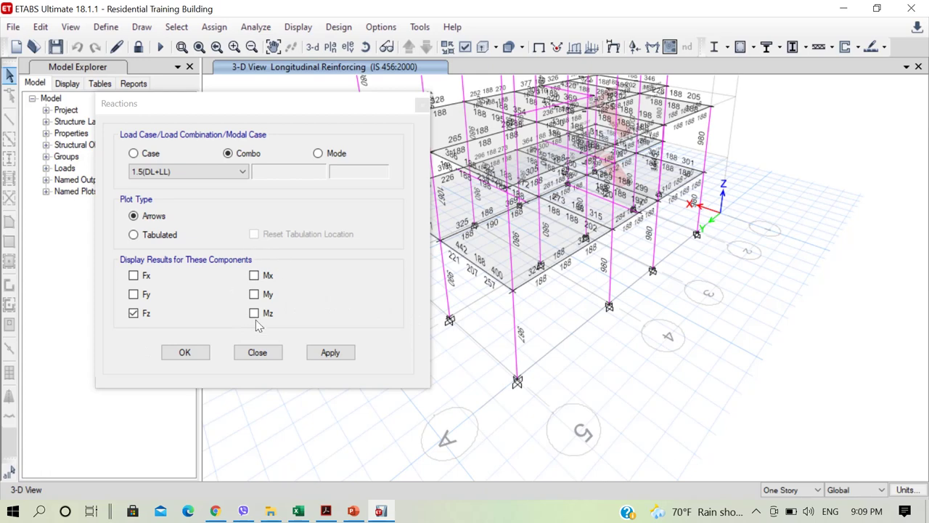
- Plot the Fz support reactions as arrows for the chosen combination and examine them at the column bases
click(200, 355)
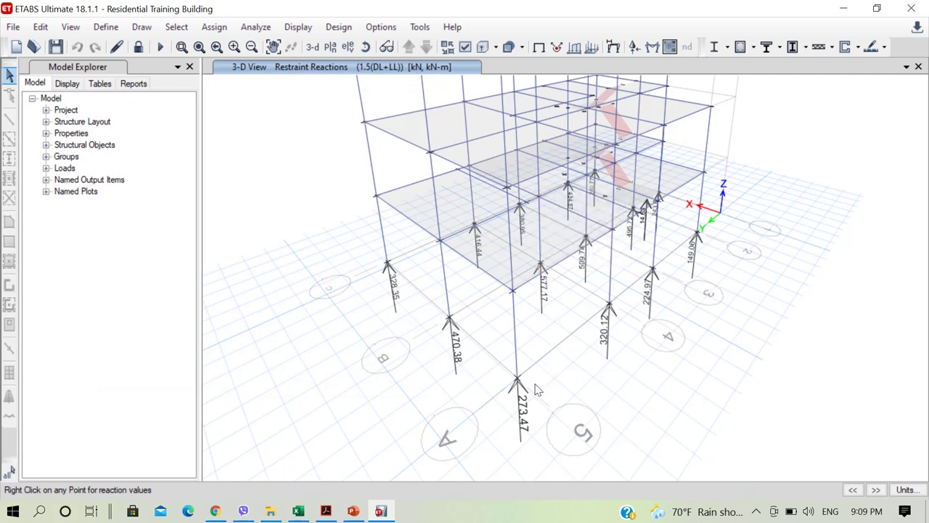
scroll(535, 391, up, 3)
scroll(511, 373, down, 3)
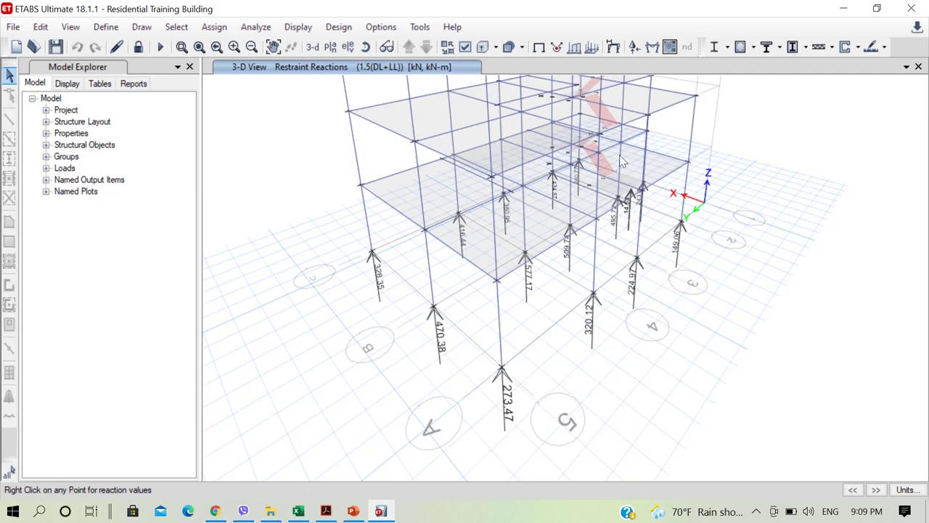
right_click(710, 204)
scroll(534, 258, up, 3)
scroll(533, 257, down, 3)
mouse_move(524, 190)
mouse_move(524, 253)
mouse_move(628, 191)
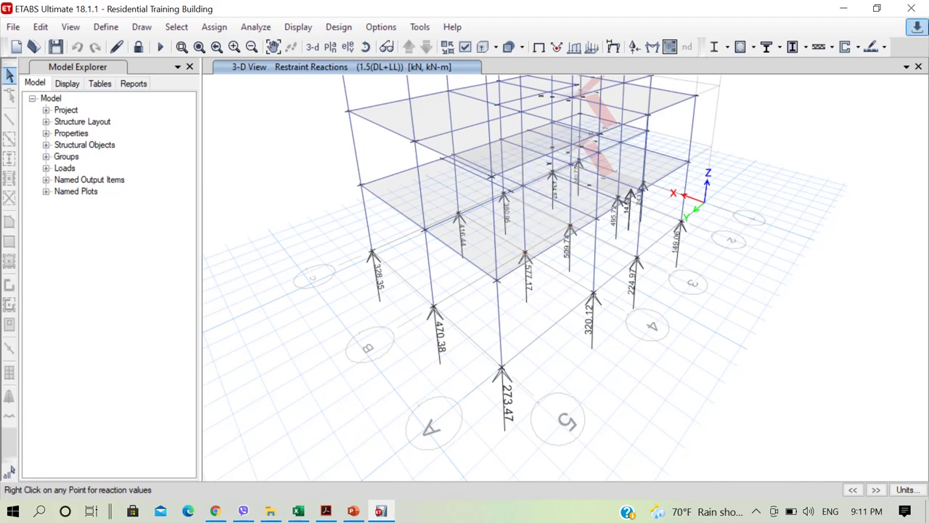
- Minimize ETABS, postpone the Internet Explorer setup, and switch to the Design of Isolated Footing workbook in Excel
click(855, 7)
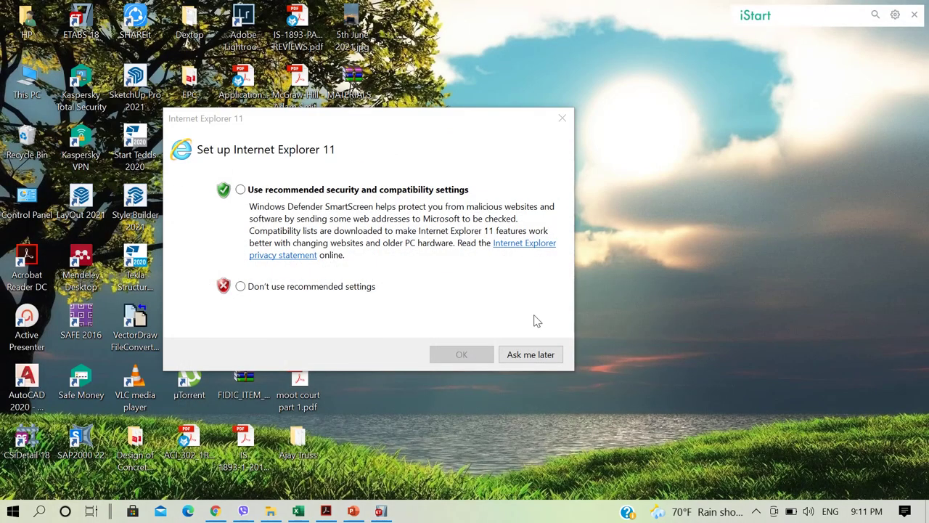
click(517, 356)
click(308, 514)
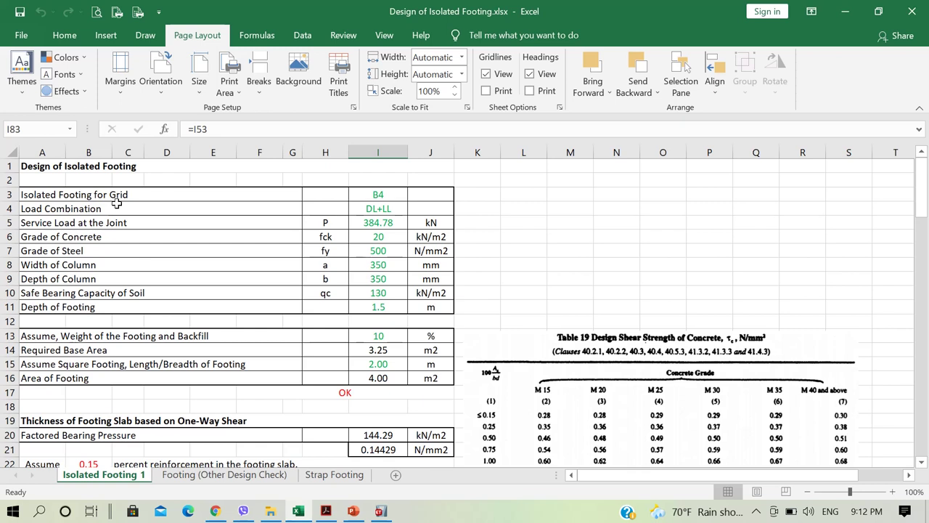
- Review the footing's grid location, load combination and service load formula in the isolated footing sheet
click(64, 196)
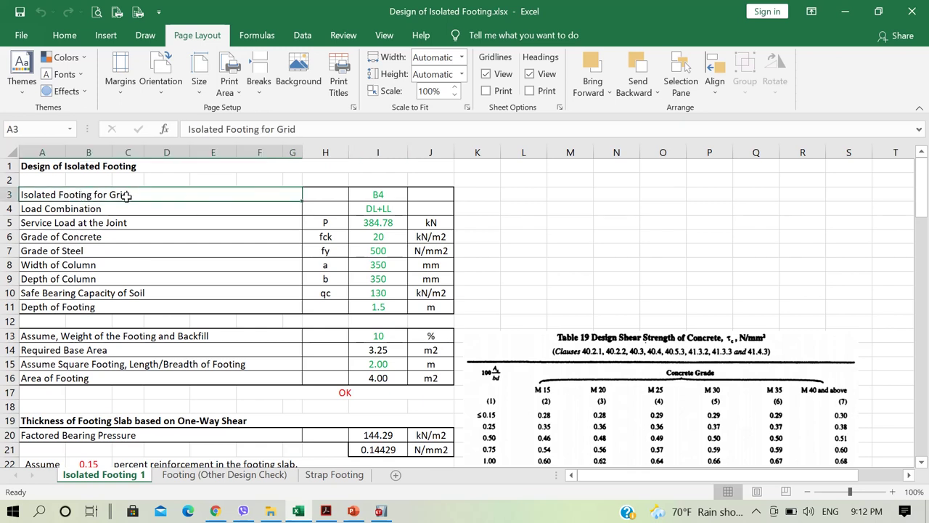
click(392, 196)
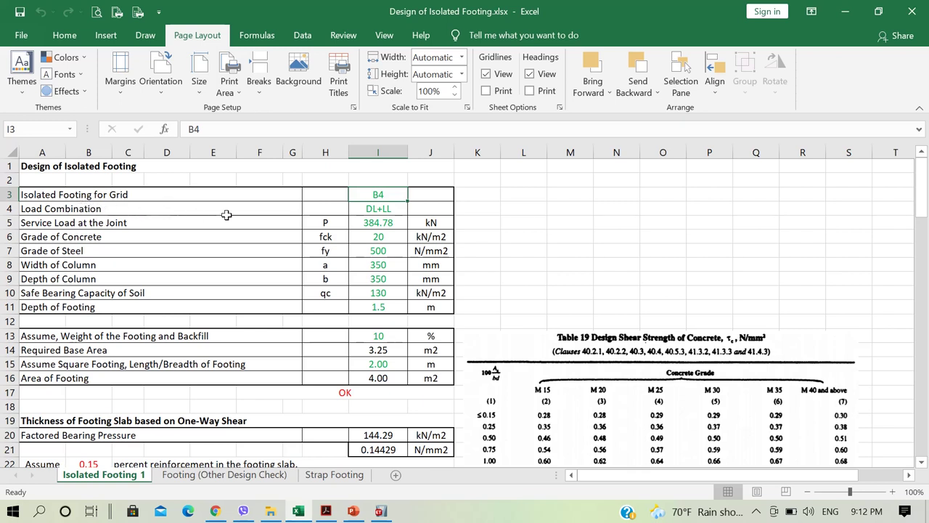
click(393, 209)
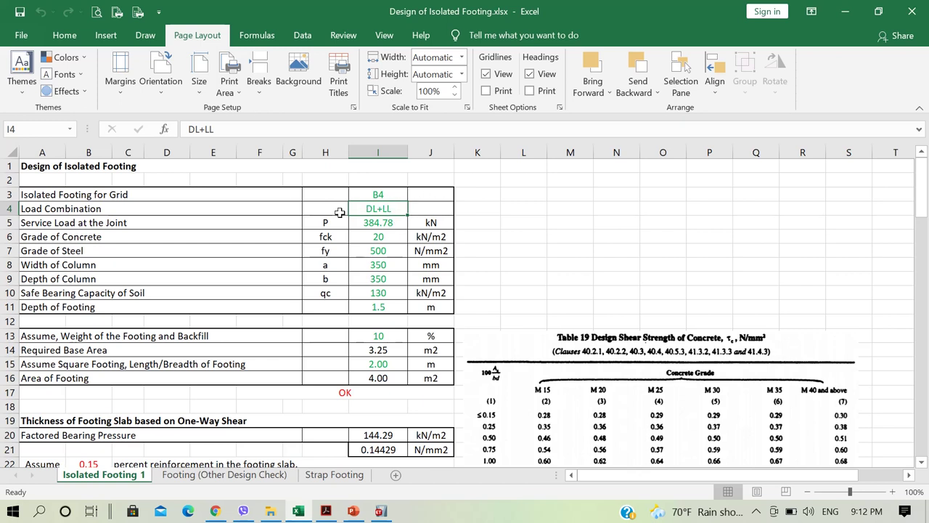
click(381, 224)
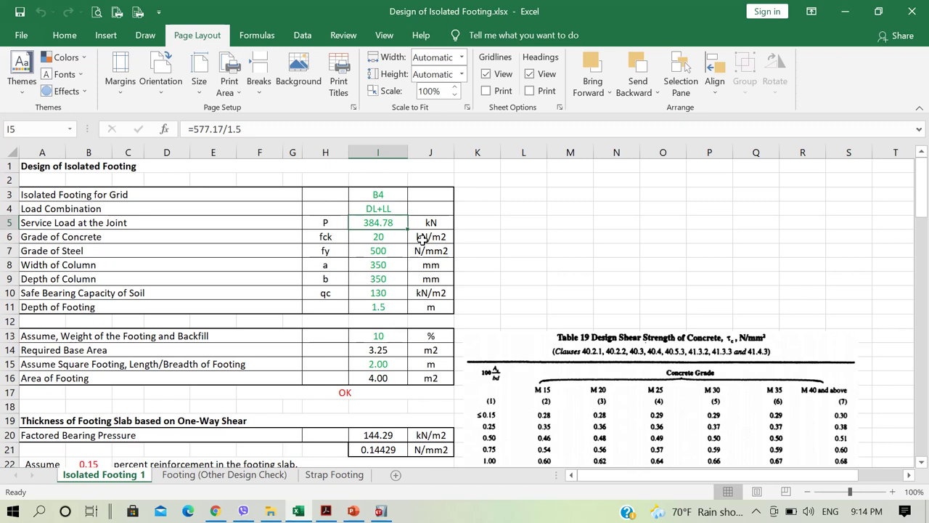
right_click(320, 250)
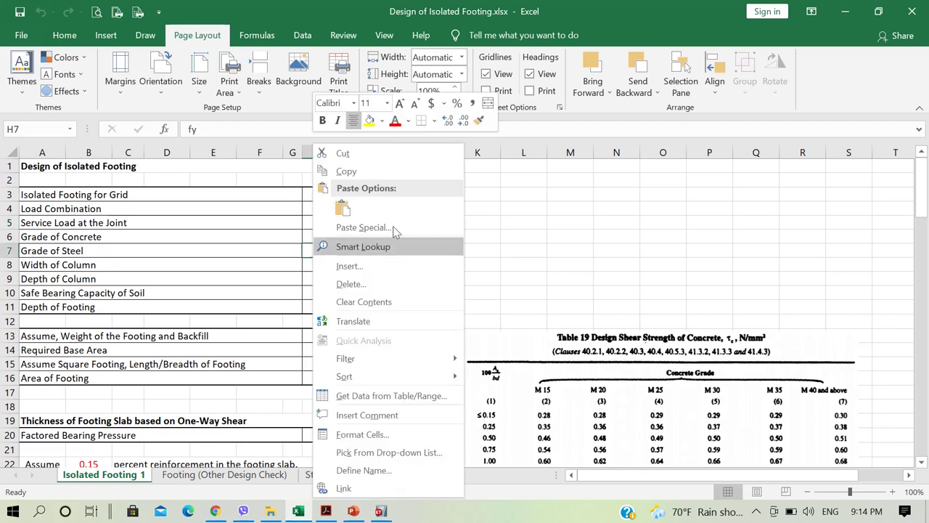
key(Escape)
click(393, 222)
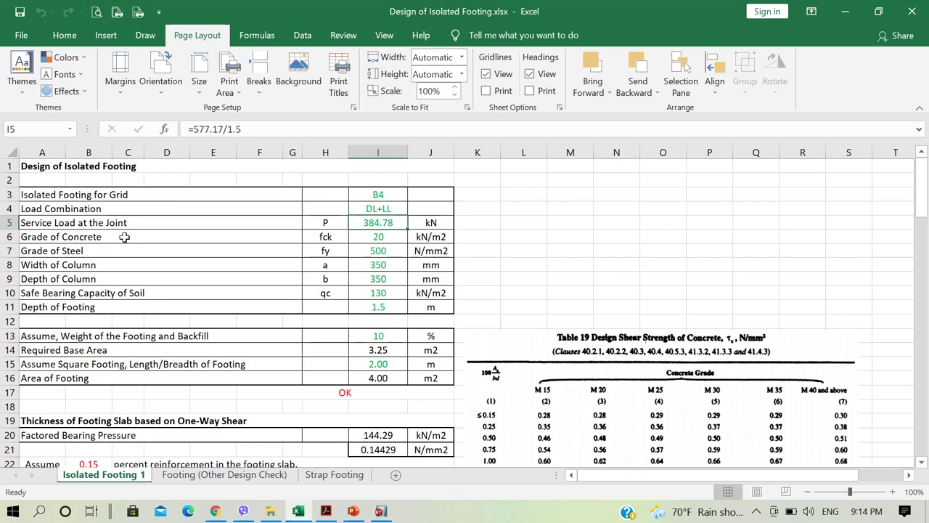
- Check the concrete grade with its unit and the safe bearing capacity of the soil in the footing inputs
click(377, 240)
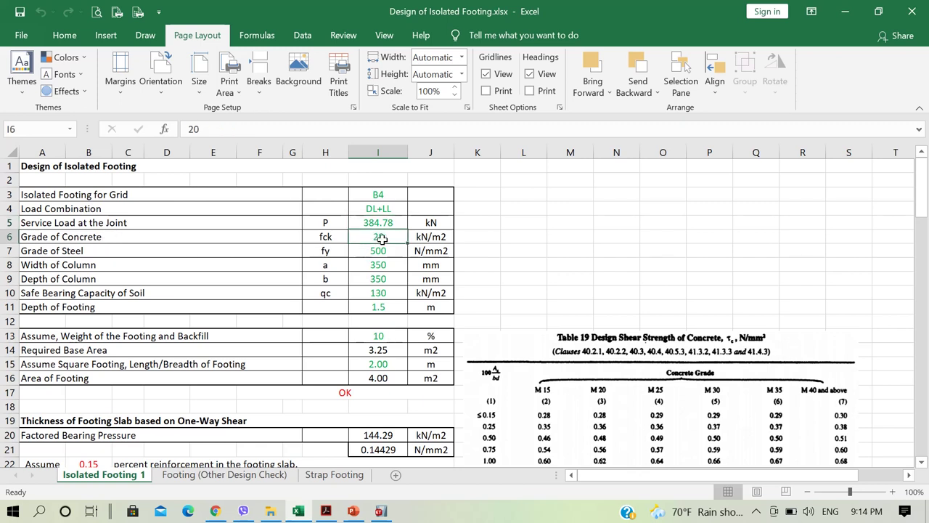
click(442, 239)
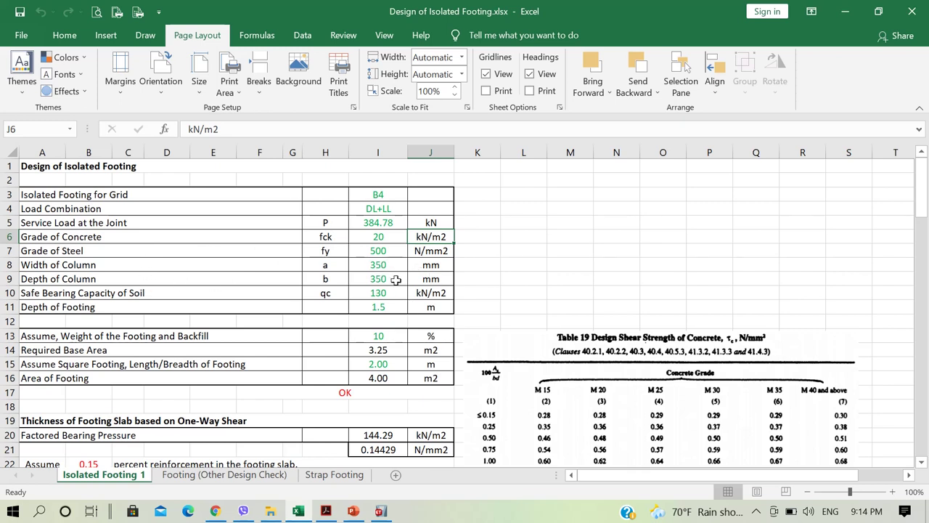
click(149, 295)
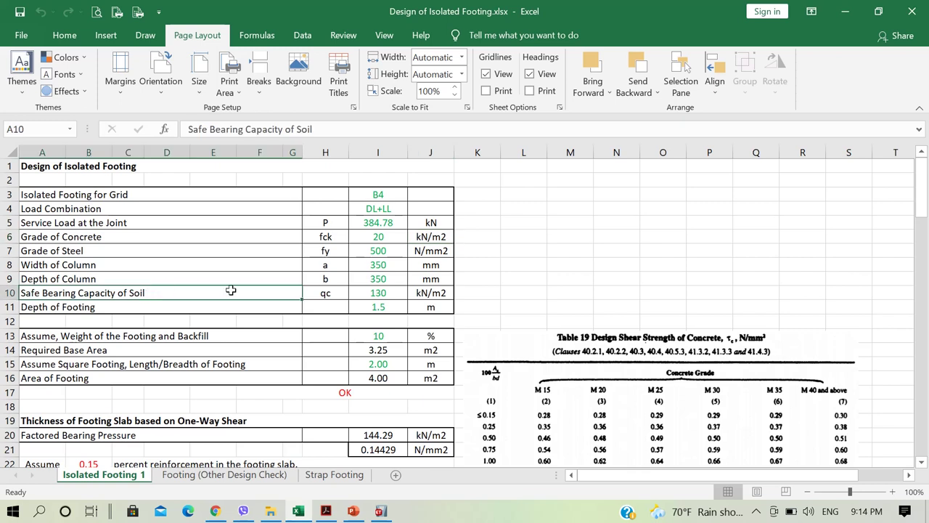
click(399, 292)
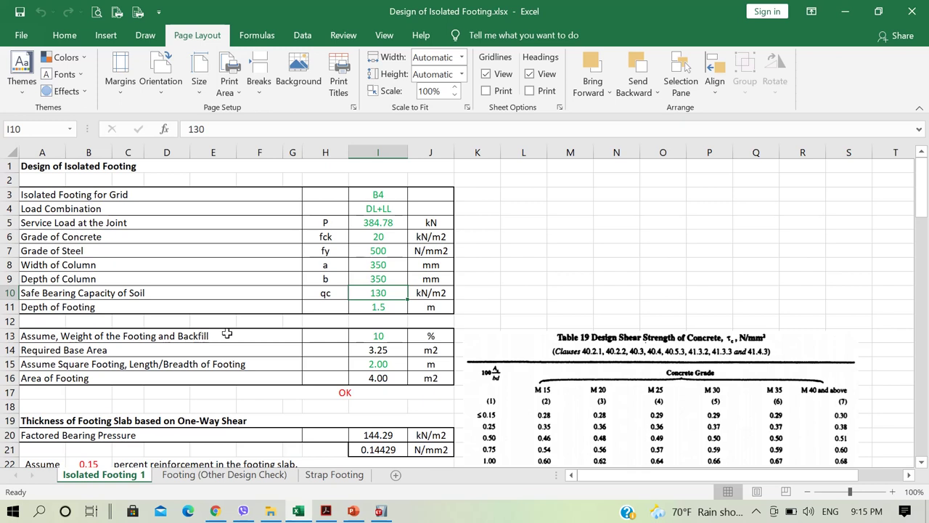
- Review the assumed footing and backfill weight, and trace the required base area formula to the service load and safe bearing capacity
click(396, 337)
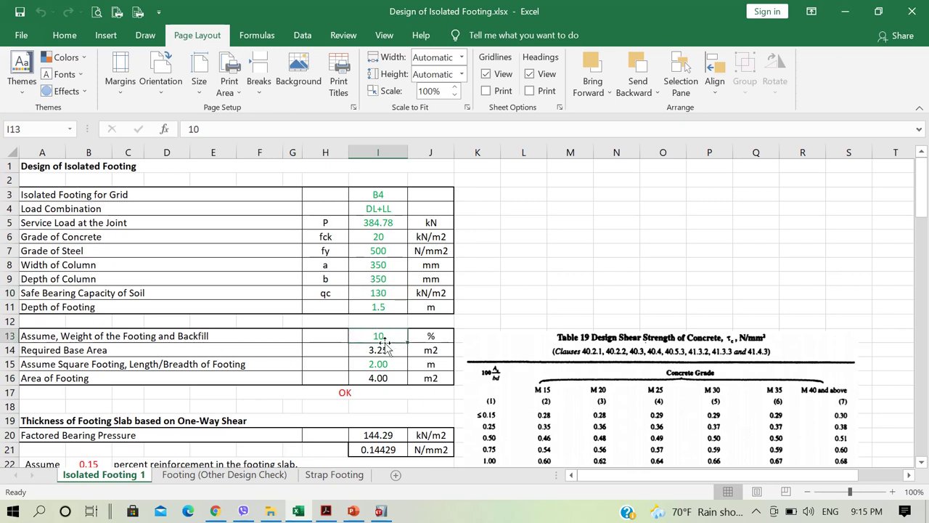
click(381, 350)
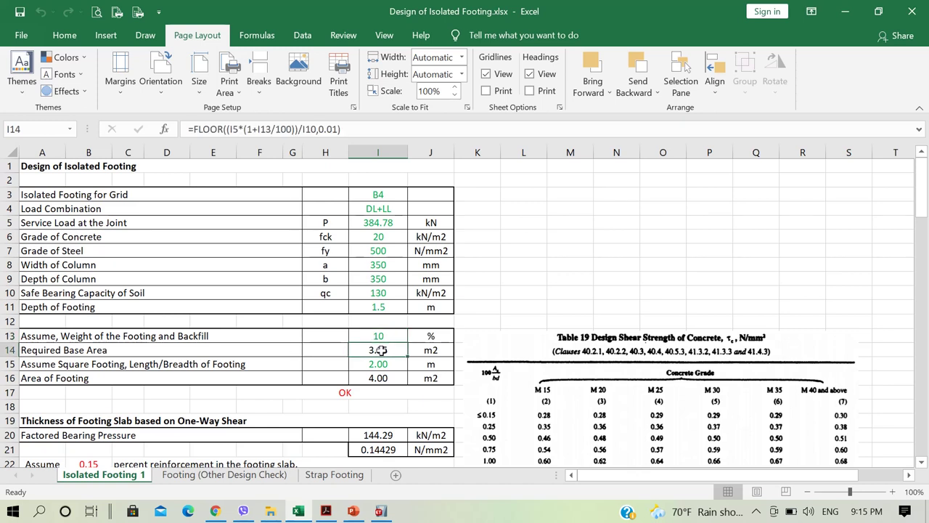
double_click(381, 350)
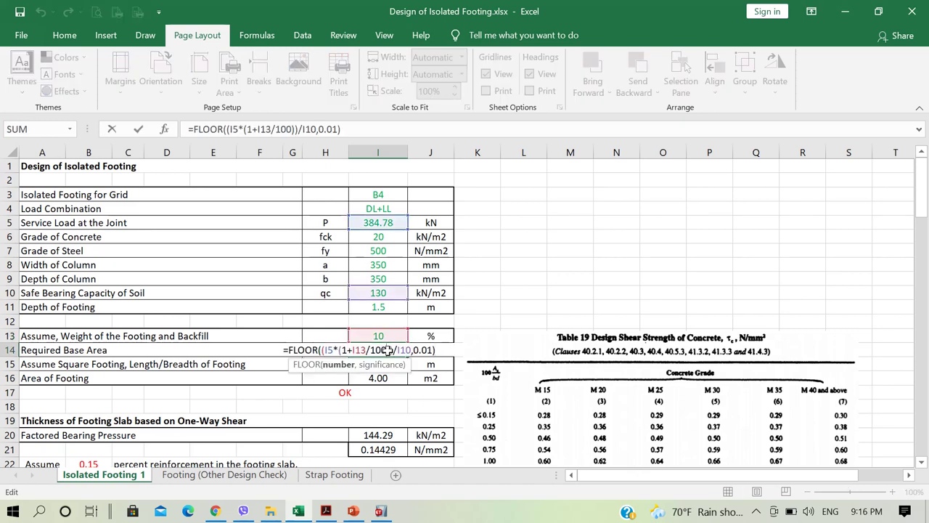
key(Escape)
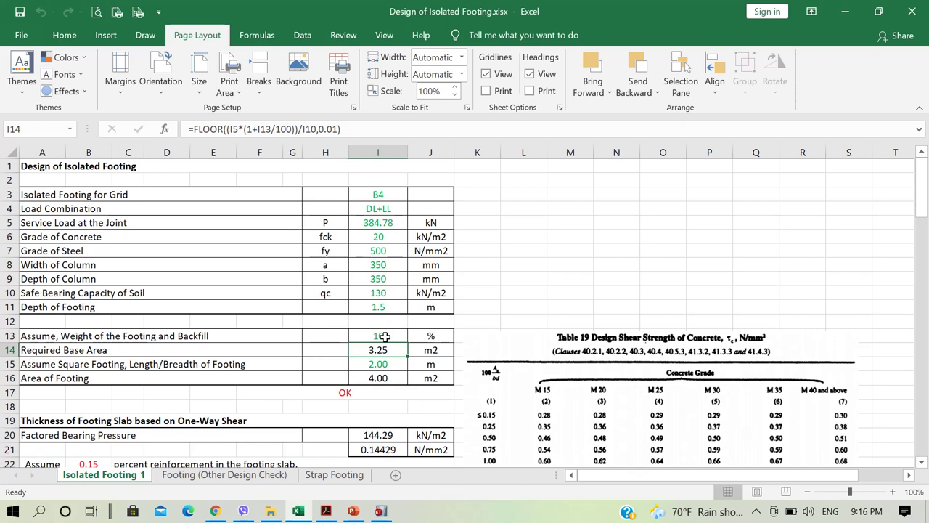
click(396, 223)
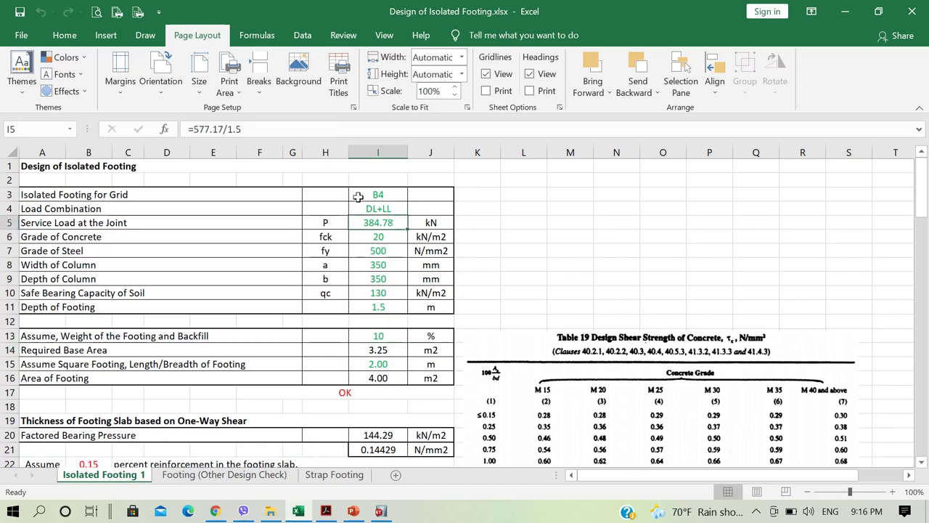
click(379, 352)
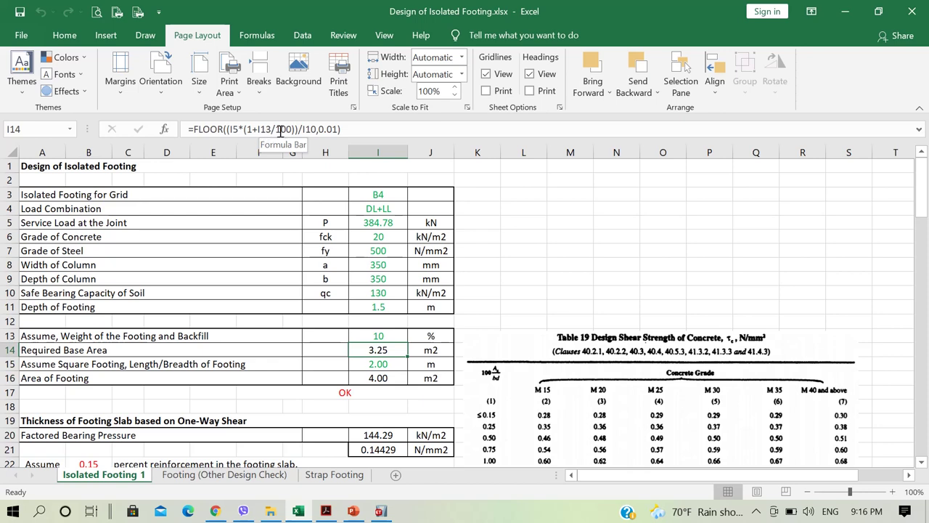
click(382, 223)
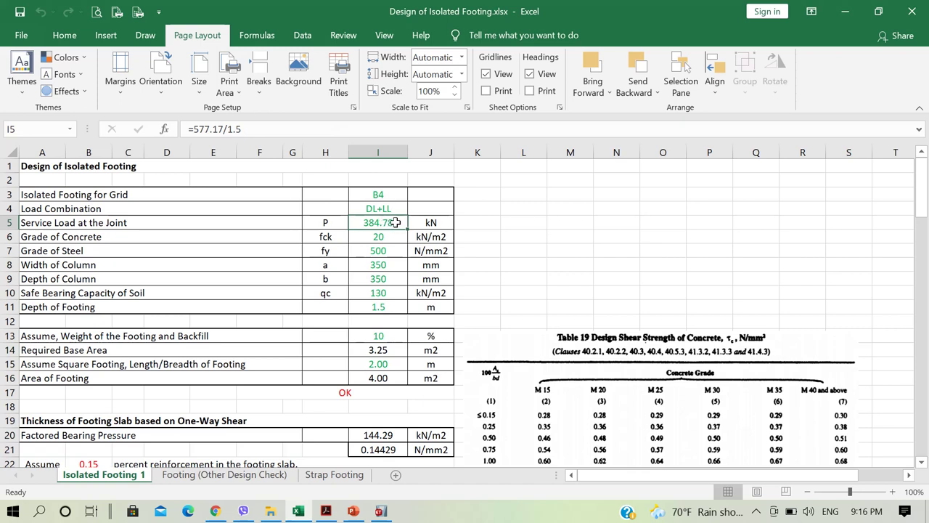
click(382, 293)
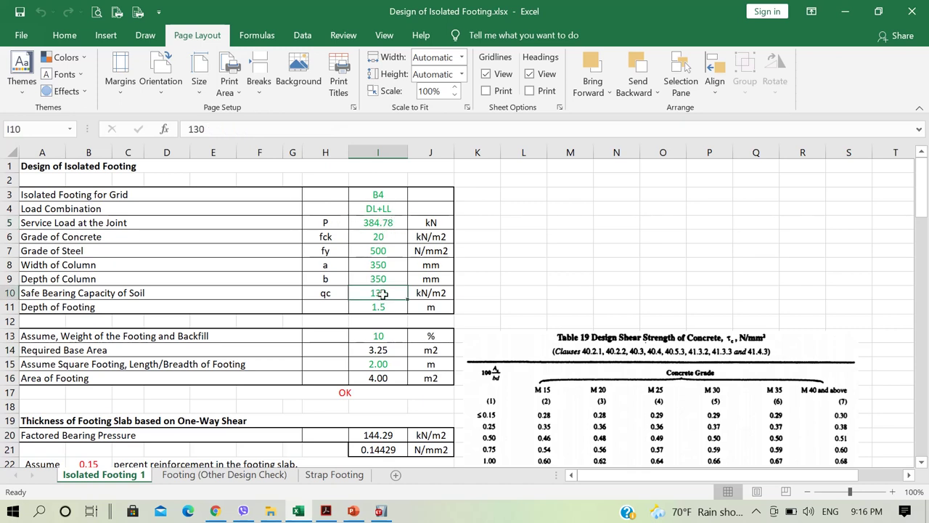
- Handwrite the base area calculation 384.78 × 1.1 over 130 in red ink in the blank cells beside the footing inputs
click(145, 35)
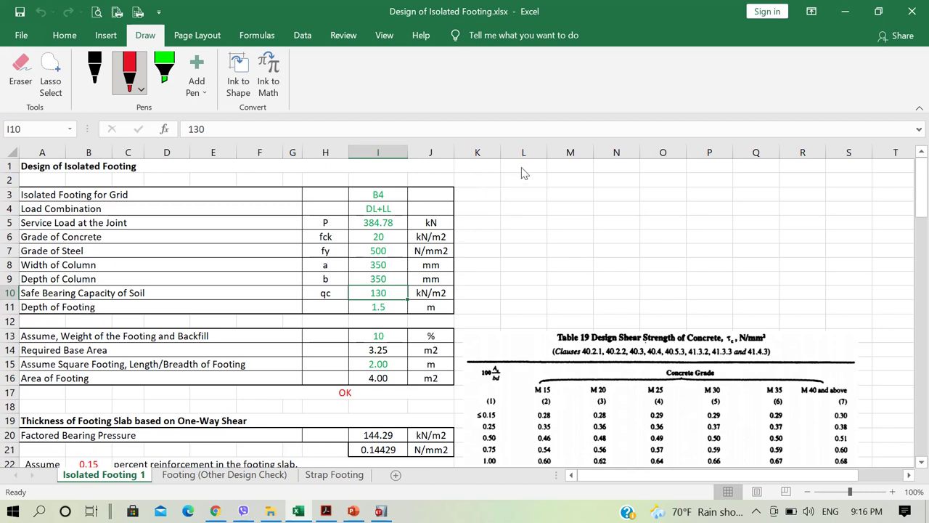
mouse_move(498, 183)
mouse_down()
mouse_move(520, 201)
mouse_move(501, 195)
mouse_move(527, 195)
mouse_move(535, 178)
mouse_move(556, 194)
mouse_move(574, 177)
mouse_move(572, 187)
mouse_move(597, 178)
mouse_move(603, 191)
mouse_move(606, 171)
mouse_move(629, 180)
mouse_move(634, 169)
mouse_move(632, 183)
mouse_up()
click(541, 167)
click(568, 186)
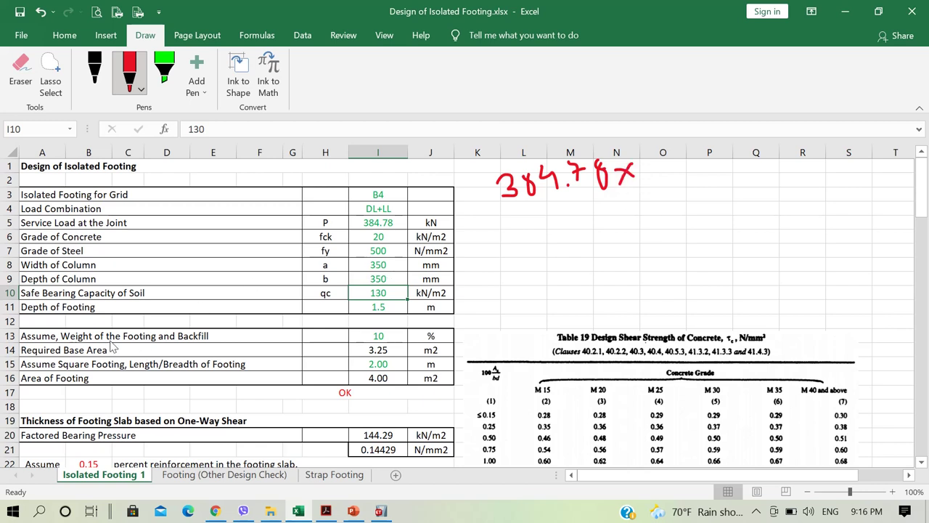
click(660, 176)
drag(671, 163, 671, 182)
drag(494, 206, 705, 184)
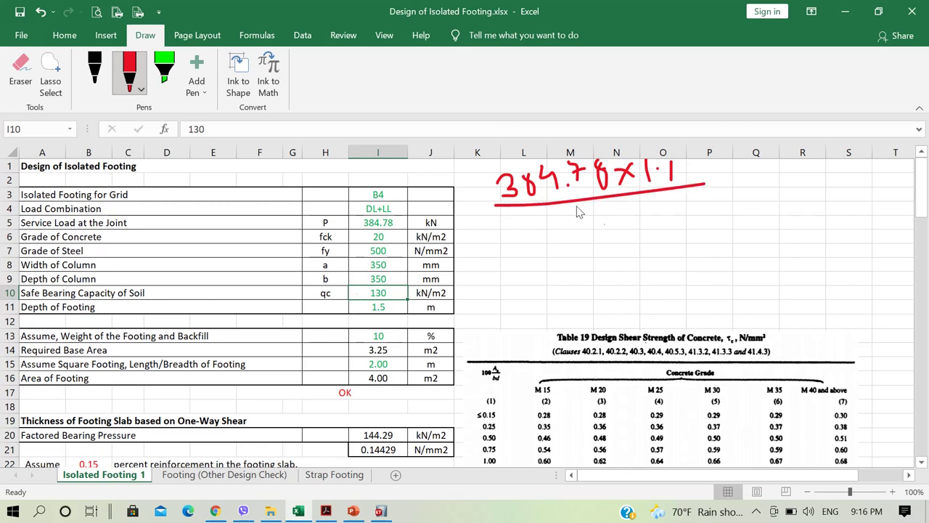
mouse_move(576, 205)
mouse_down()
mouse_move(578, 227)
mouse_move(594, 231)
mouse_up()
drag(621, 202, 616, 206)
mouse_move(708, 166)
mouse_down()
mouse_move(476, 323)
mouse_move(524, 323)
mouse_up()
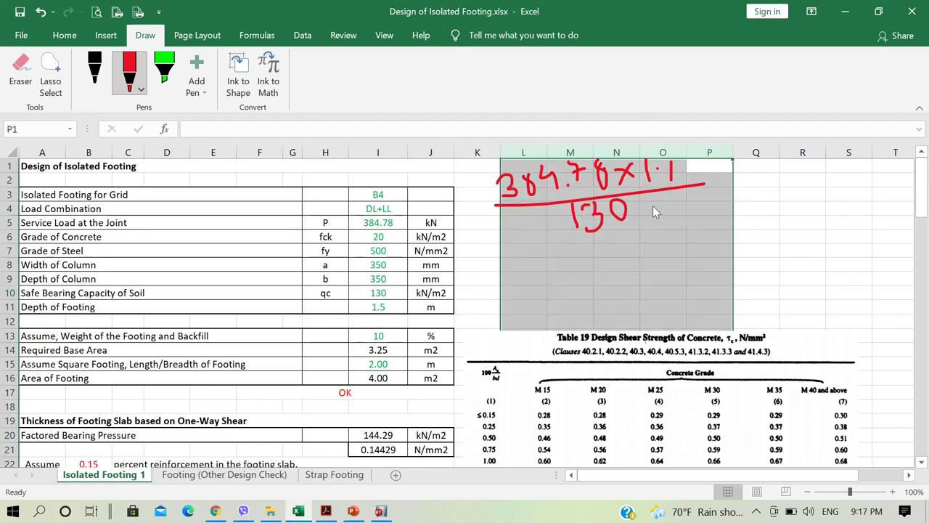
- Review the required base area, the assumed square footing length, the footing area formula and its OK/NOT OK check
click(176, 353)
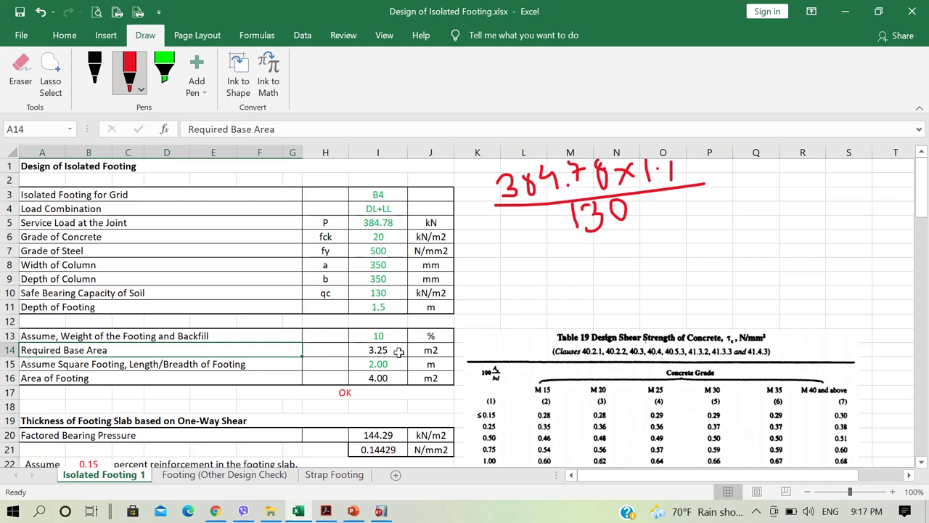
scroll(508, 266, down, 1)
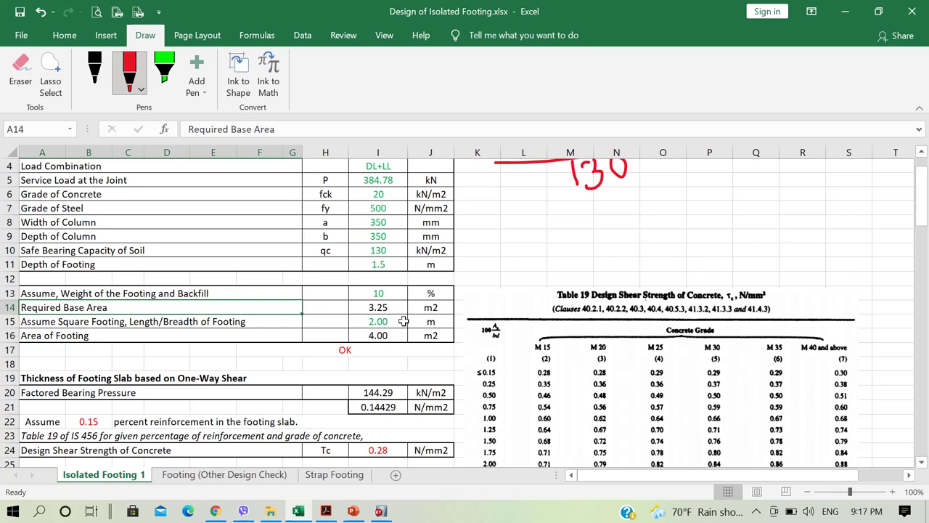
click(401, 322)
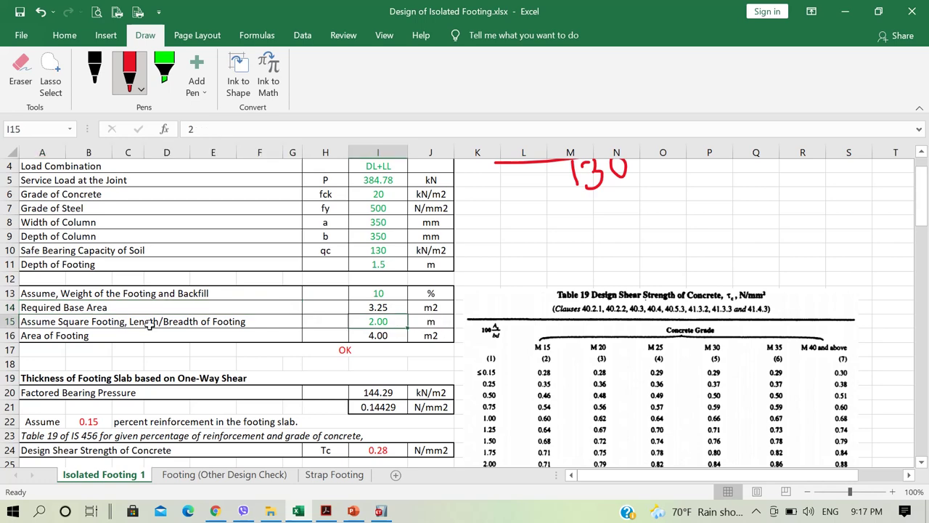
click(380, 335)
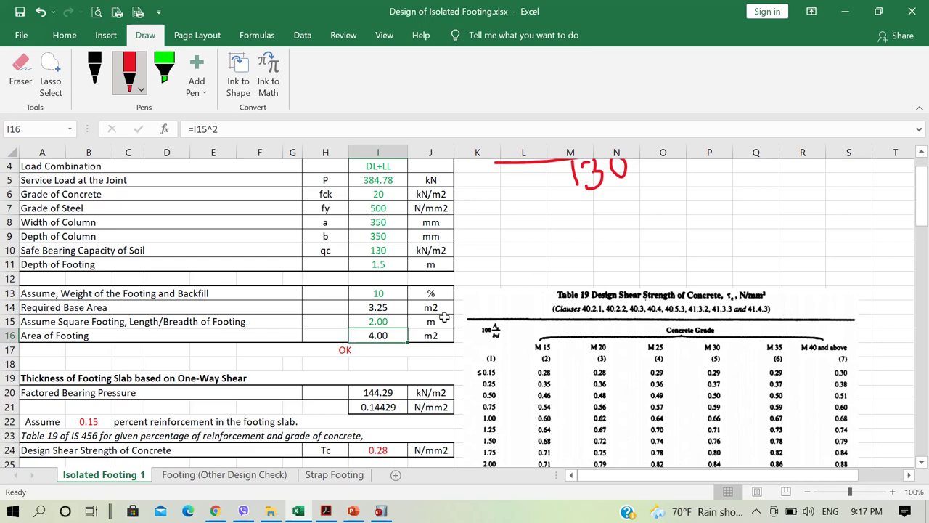
click(350, 347)
scroll(348, 307, down, 1)
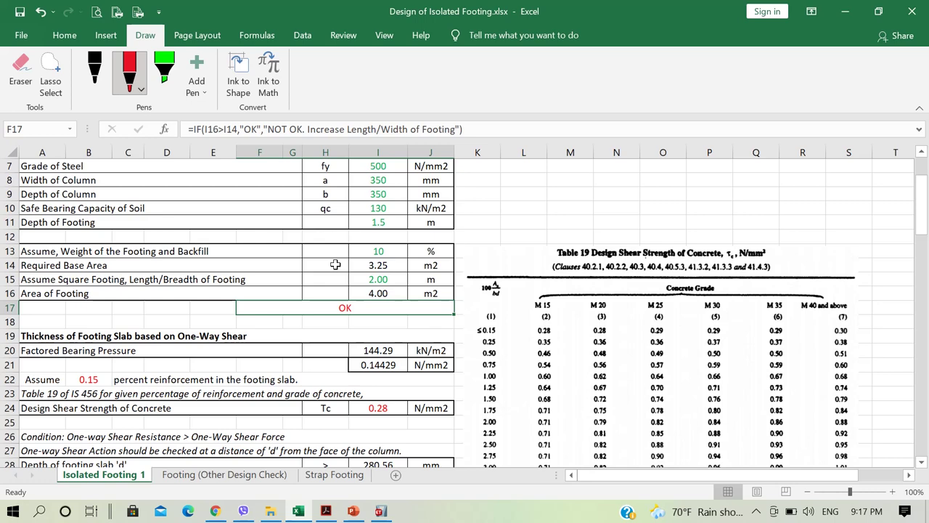
- Examine the factored bearing pressure formula and its referenced cells in the one-way shear section, leaving the formula unedited
click(82, 336)
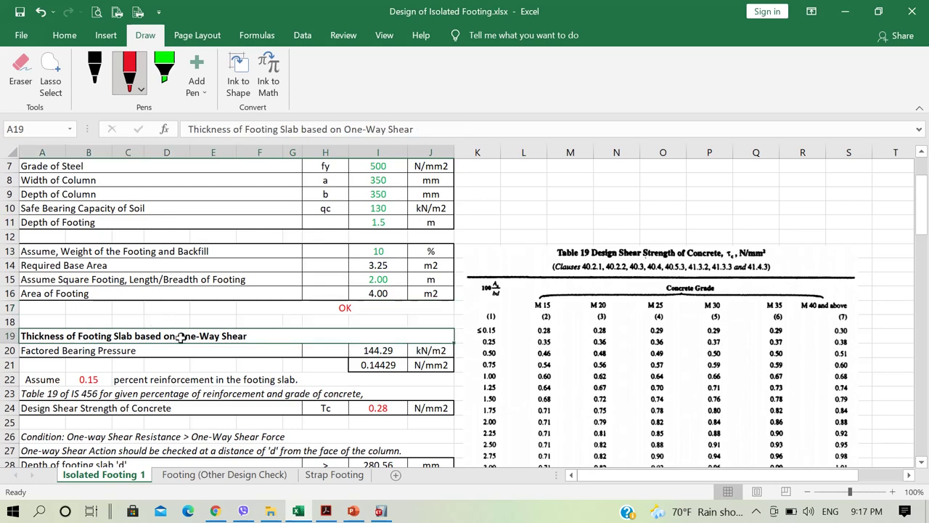
click(132, 353)
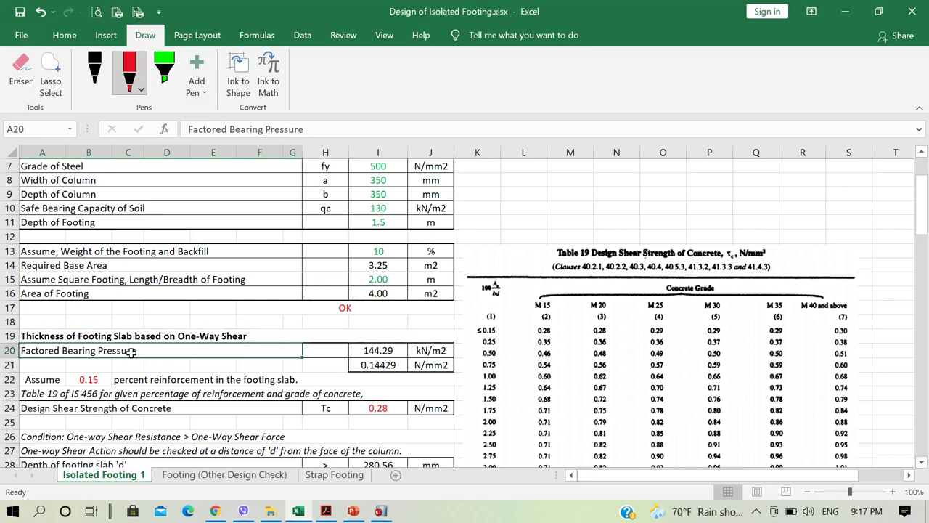
click(370, 351)
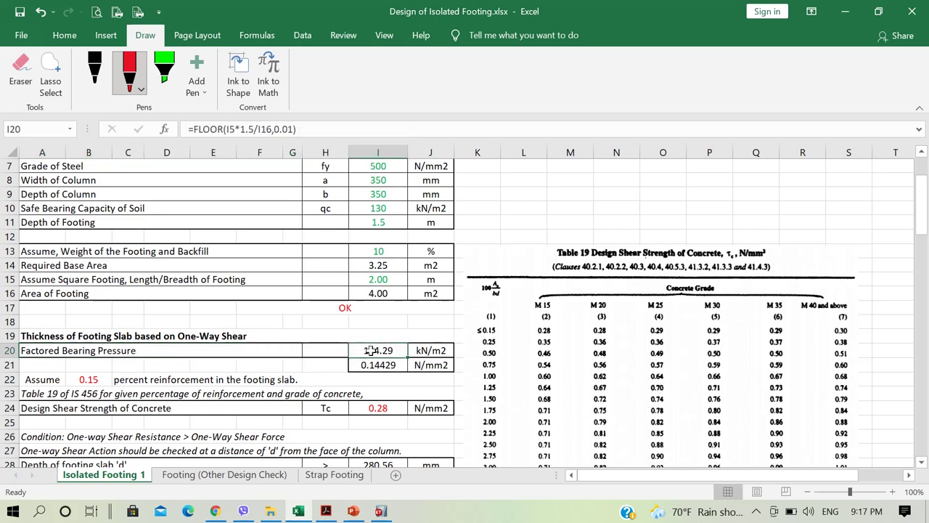
double_click(371, 350)
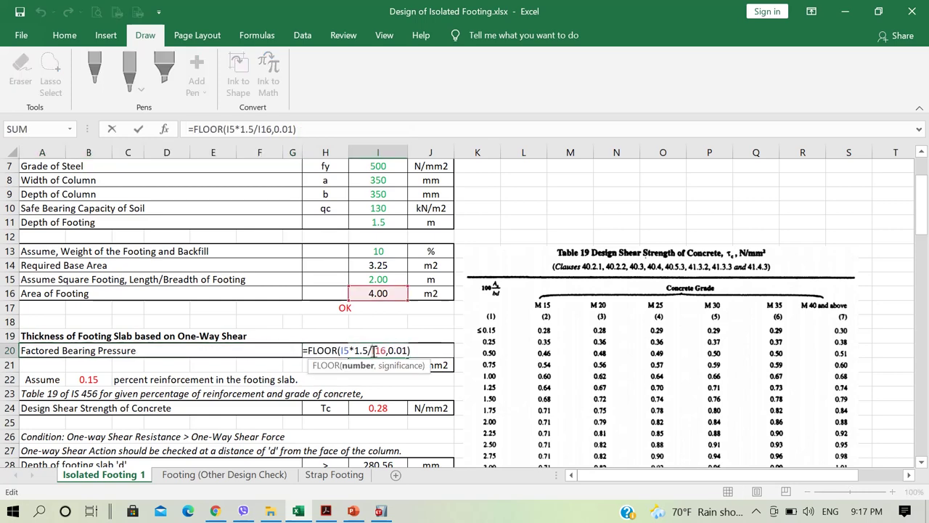
scroll(404, 274, up, 1)
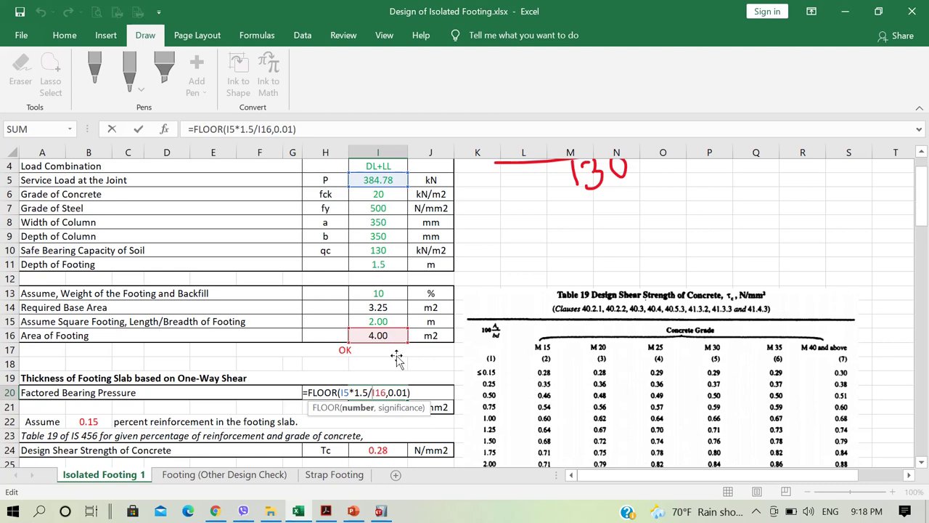
click(483, 275)
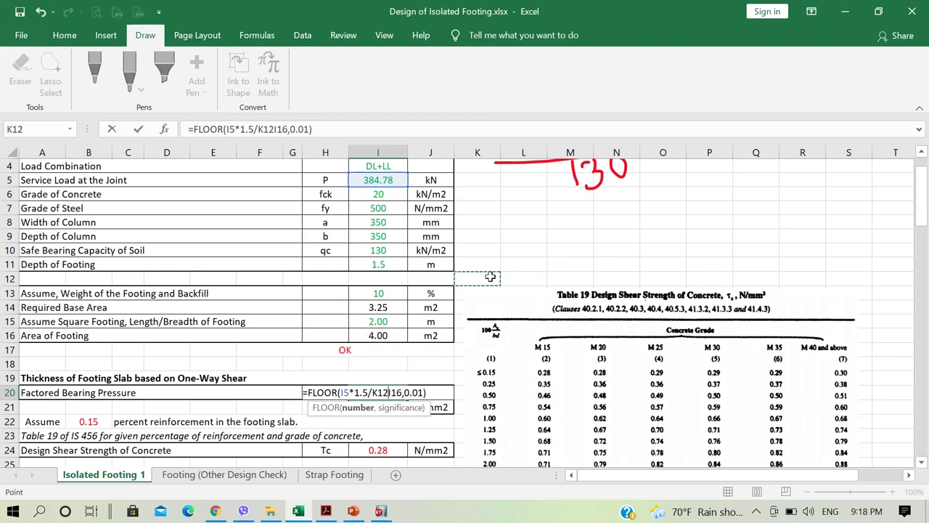
key(Escape)
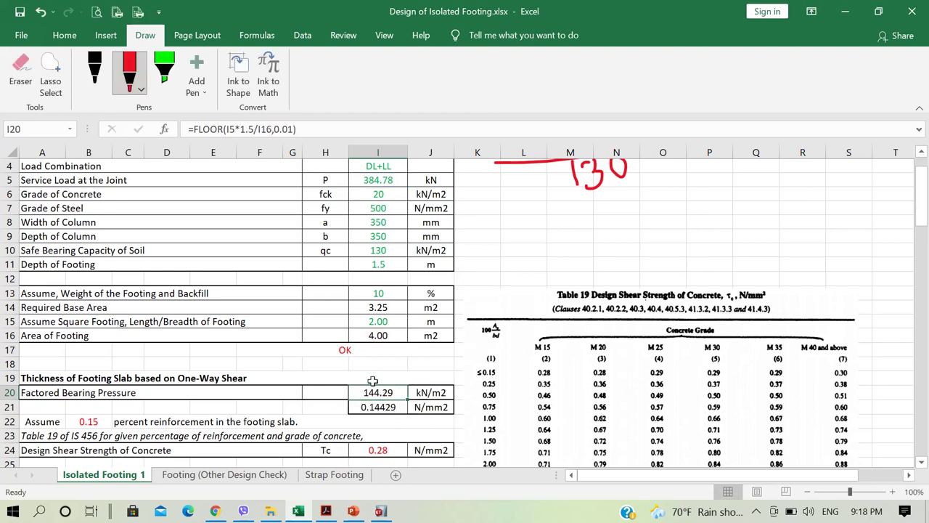
- Make a green highlighter stroke beside the footing inputs and set the highlighter to its second-thinnest preset thickness
click(164, 69)
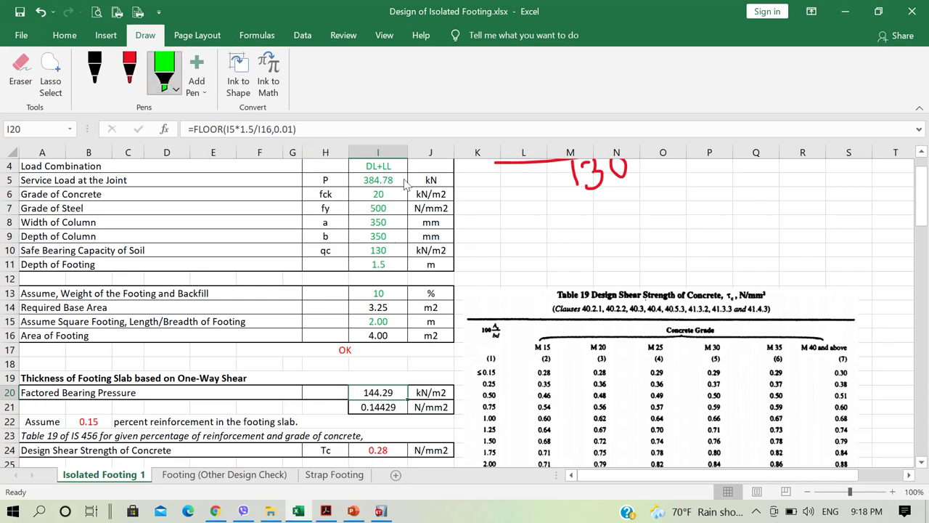
mouse_move(497, 196)
mouse_down()
mouse_move(504, 214)
mouse_move(490, 238)
mouse_up()
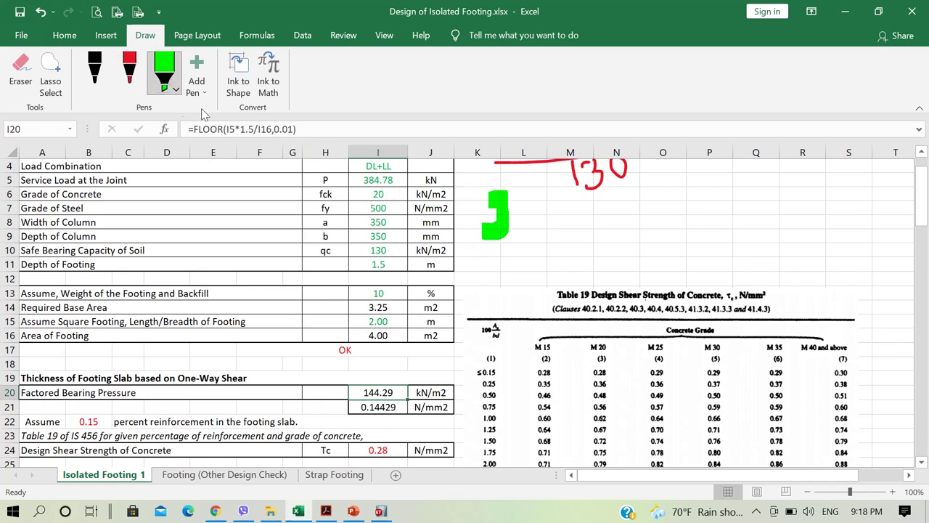
click(173, 91)
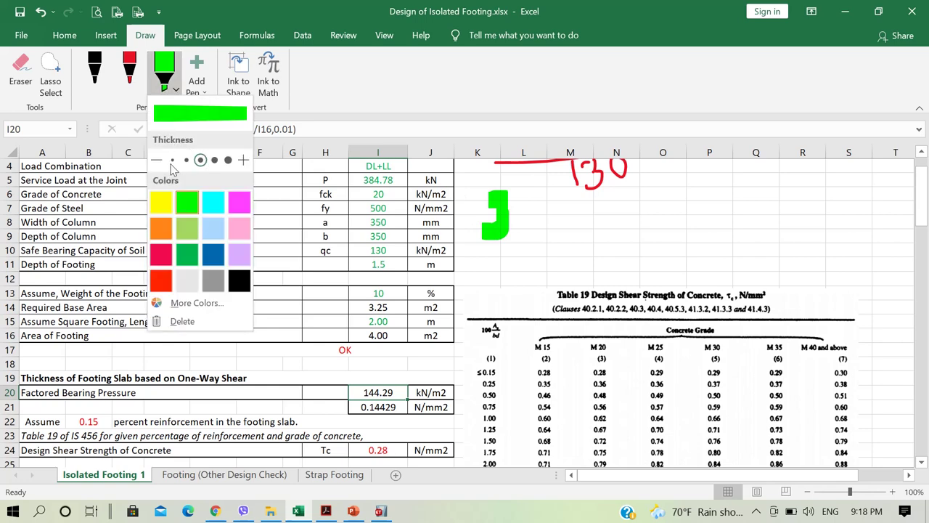
click(172, 159)
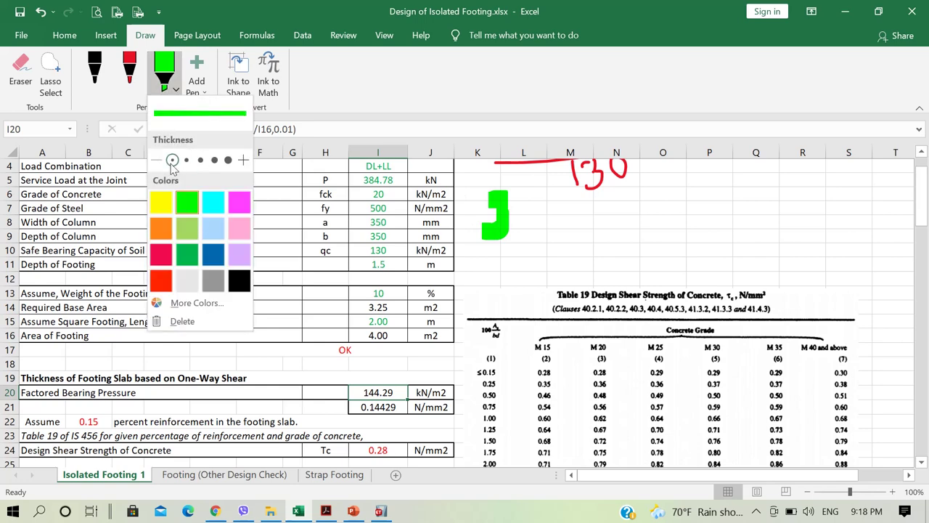
click(166, 80)
- Handwrite the factored bearing pressure calculation 384.78 × 1.5 over 4 in green highlighter below the red calculation
mouse_move(554, 193)
mouse_down()
mouse_move(574, 221)
mouse_move(550, 234)
mouse_up()
mouse_move(591, 198)
mouse_down()
mouse_move(594, 231)
mouse_move(610, 206)
mouse_move(639, 210)
mouse_up()
mouse_move(630, 197)
mouse_down()
mouse_move(631, 231)
mouse_move(685, 213)
mouse_move(702, 221)
mouse_move(690, 218)
mouse_move(697, 208)
mouse_move(732, 200)
mouse_move(713, 234)
mouse_up()
click(645, 213)
drag(745, 186, 748, 218)
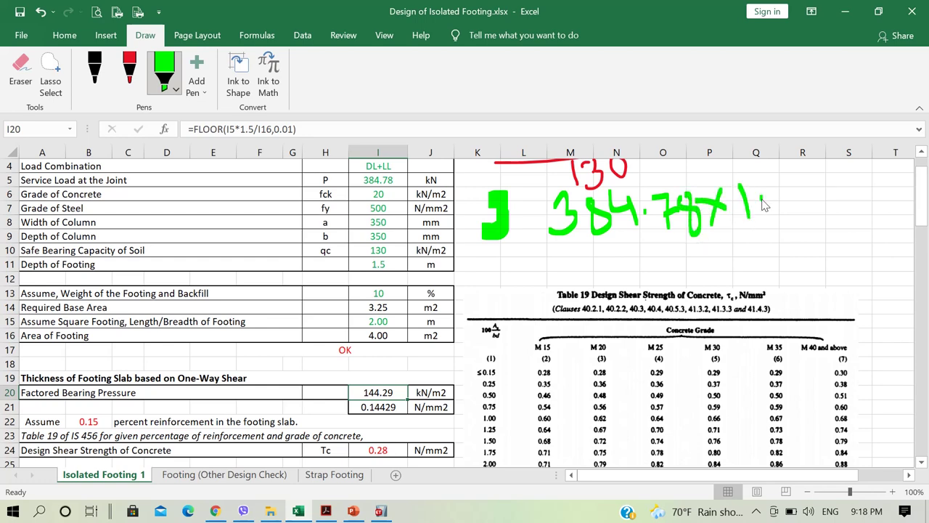
mouse_move(769, 184)
mouse_down()
mouse_move(795, 180)
mouse_move(768, 221)
mouse_up()
drag(585, 257, 803, 222)
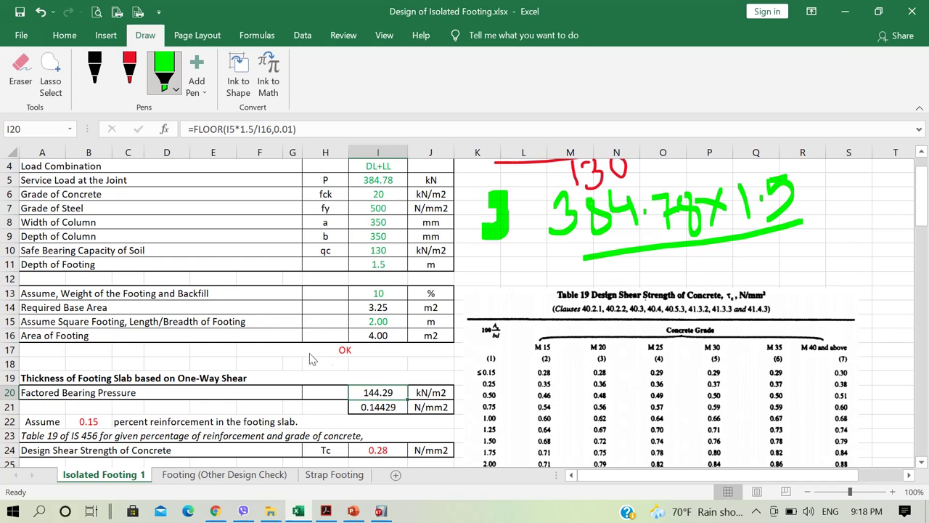
mouse_move(702, 247)
mouse_down()
mouse_move(702, 259)
mouse_move(729, 256)
mouse_move(731, 273)
mouse_up()
drag(819, 225, 842, 218)
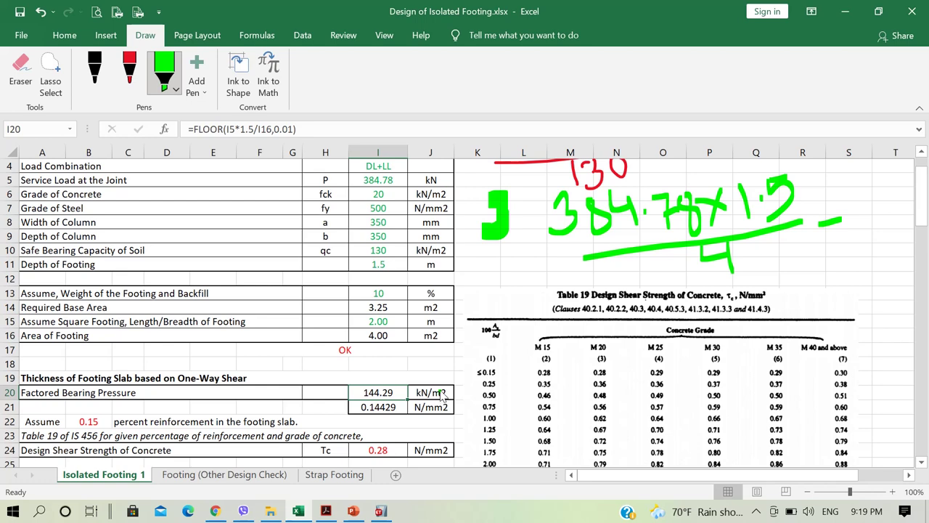
- Select the assumed reinforcement percentage, and in red ink underline the Table 19 title and circle its shear strength symbol and unit
scroll(410, 392, down, 2)
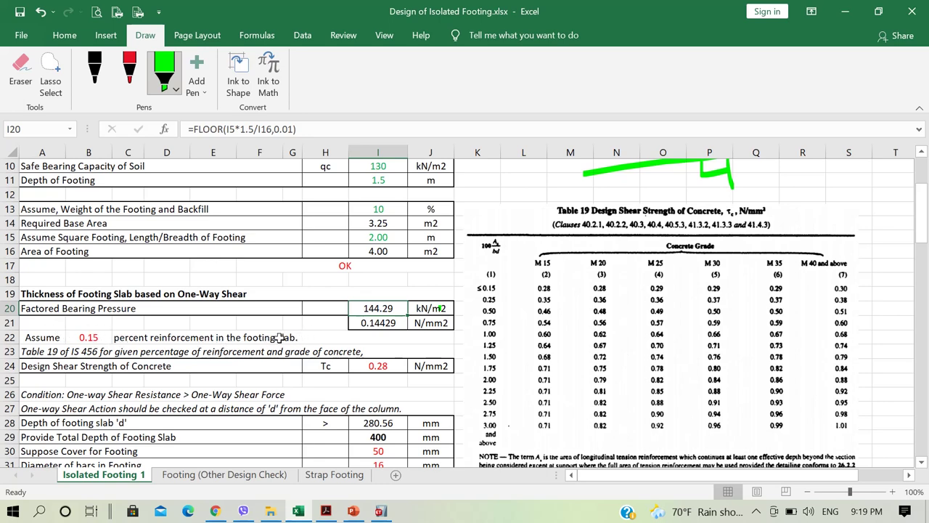
click(104, 338)
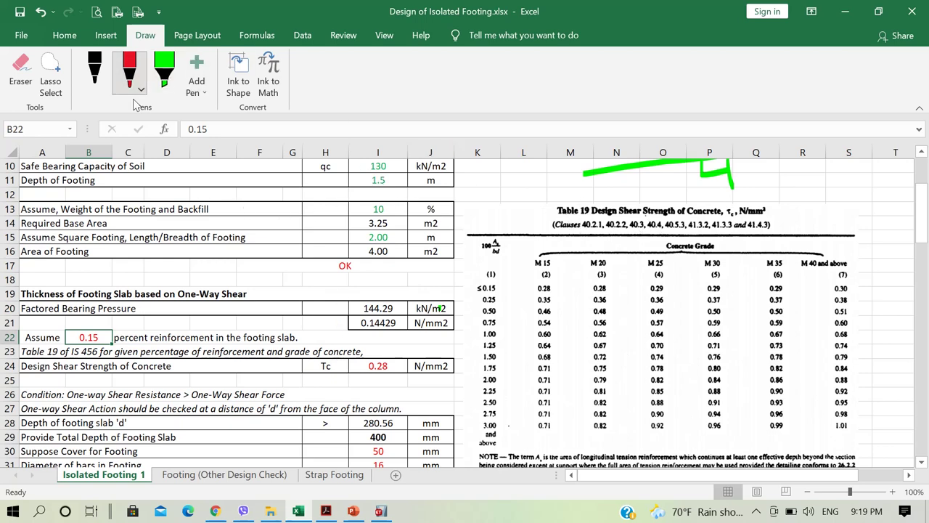
click(129, 69)
drag(557, 216, 722, 216)
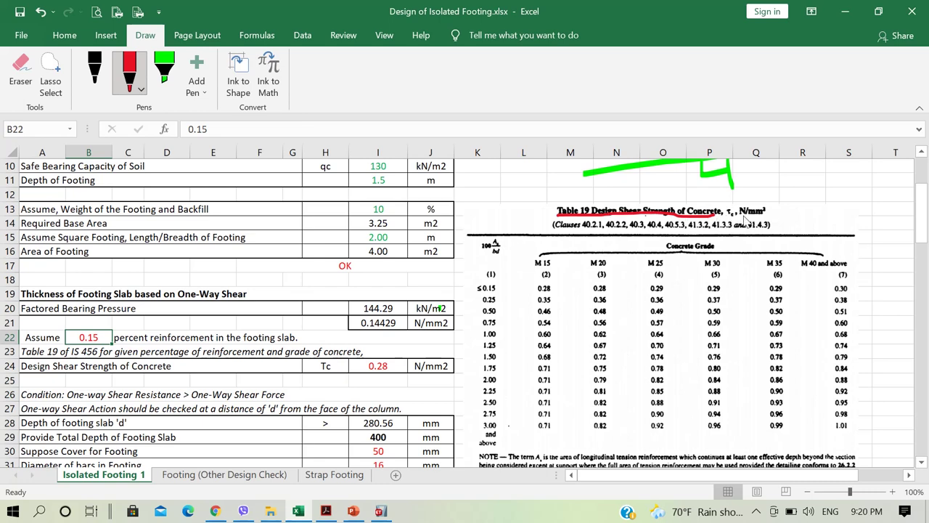
mouse_move(727, 217)
mouse_down()
mouse_move(762, 219)
mouse_move(766, 196)
mouse_move(726, 210)
mouse_up()
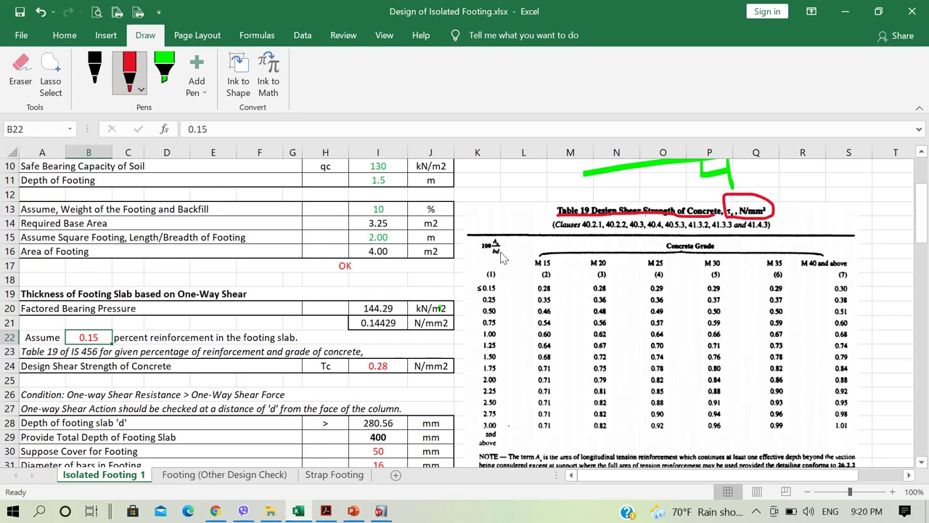
- In red ink, circle Table 19's reinforcement ratio and Concrete Grade headings, and mark the ≤0.15 row and M 20 column
mouse_move(506, 255)
mouse_down()
mouse_move(508, 239)
mouse_move(481, 244)
mouse_move(497, 264)
mouse_move(508, 251)
mouse_up()
mouse_move(723, 243)
mouse_down()
mouse_move(694, 237)
mouse_move(677, 263)
mouse_move(722, 248)
mouse_move(716, 241)
mouse_up()
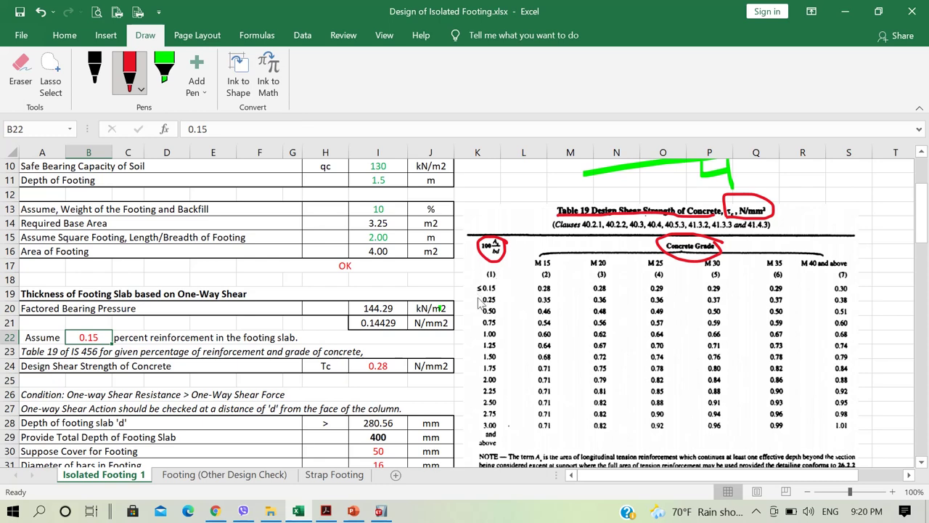
drag(476, 294, 613, 293)
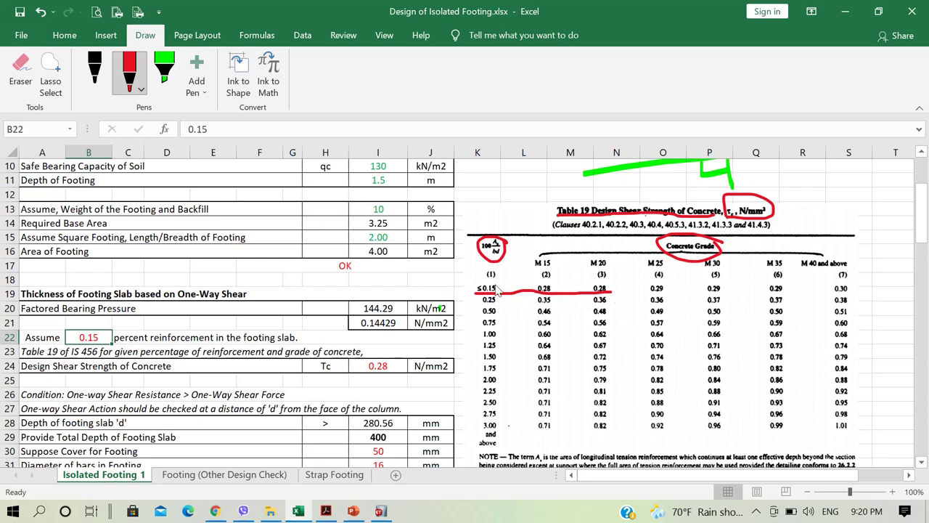
mouse_move(507, 291)
mouse_down()
mouse_move(495, 279)
mouse_move(474, 287)
mouse_move(514, 296)
mouse_up()
mouse_move(588, 250)
mouse_down()
mouse_move(592, 433)
mouse_move(628, 430)
mouse_move(626, 284)
mouse_move(610, 244)
mouse_move(589, 251)
mouse_move(586, 265)
mouse_up()
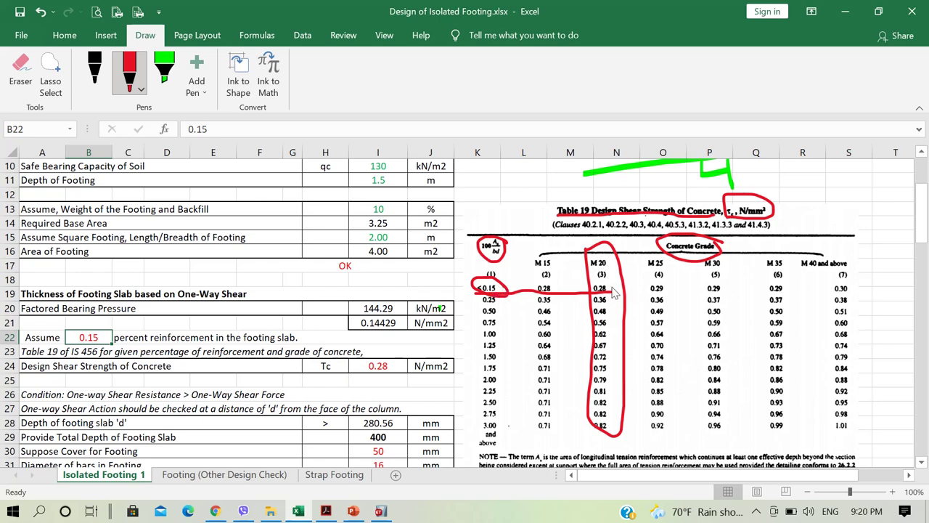
- Circle 0.28 in Table 19 and in the design shear strength cell, and link them with a red arrow pointing to the cell
mouse_move(613, 292)
mouse_down()
mouse_move(600, 278)
mouse_move(589, 303)
mouse_move(614, 302)
mouse_move(605, 299)
mouse_up()
mouse_move(359, 371)
mouse_down()
mouse_move(409, 370)
mouse_move(374, 351)
mouse_move(358, 374)
mouse_up()
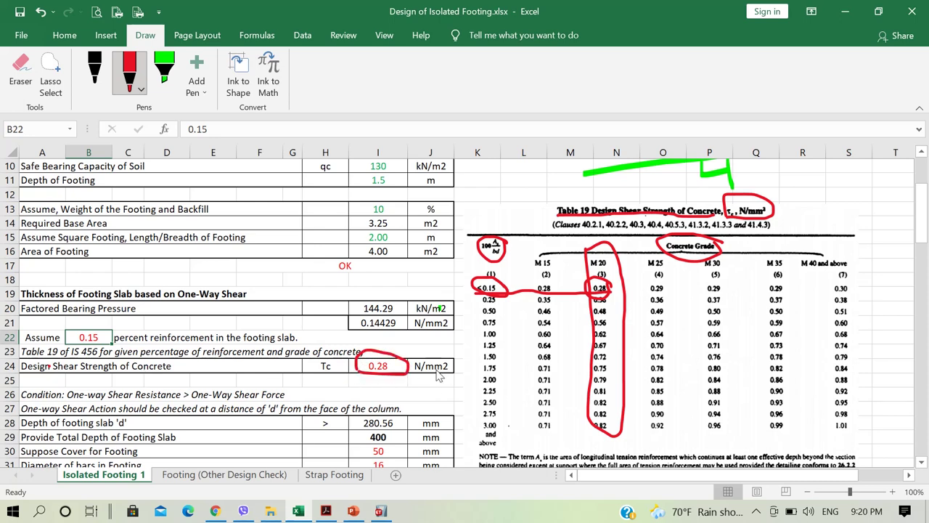
drag(408, 351, 588, 288)
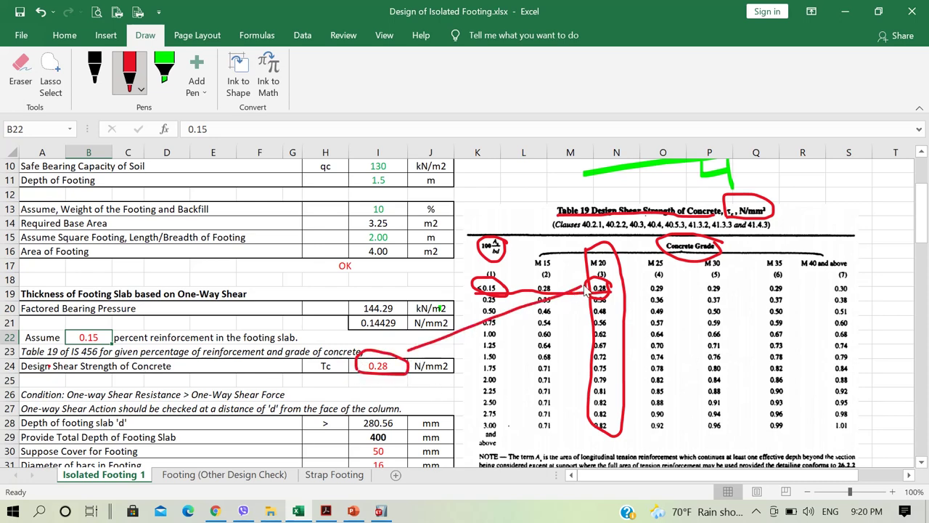
mouse_move(420, 338)
mouse_down()
mouse_move(406, 348)
mouse_move(424, 358)
mouse_up()
- Underline the one-way shear resistance condition and the OK check below the actual effective depth in red ink
mouse_move(926, 242)
mouse_down()
mouse_move(927, 250)
mouse_move(927, 231)
mouse_up()
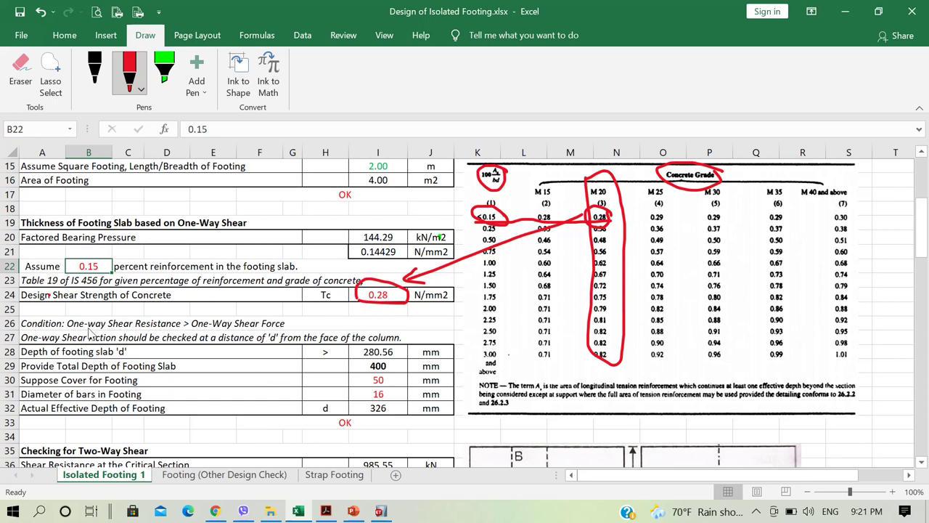
drag(76, 329, 234, 331)
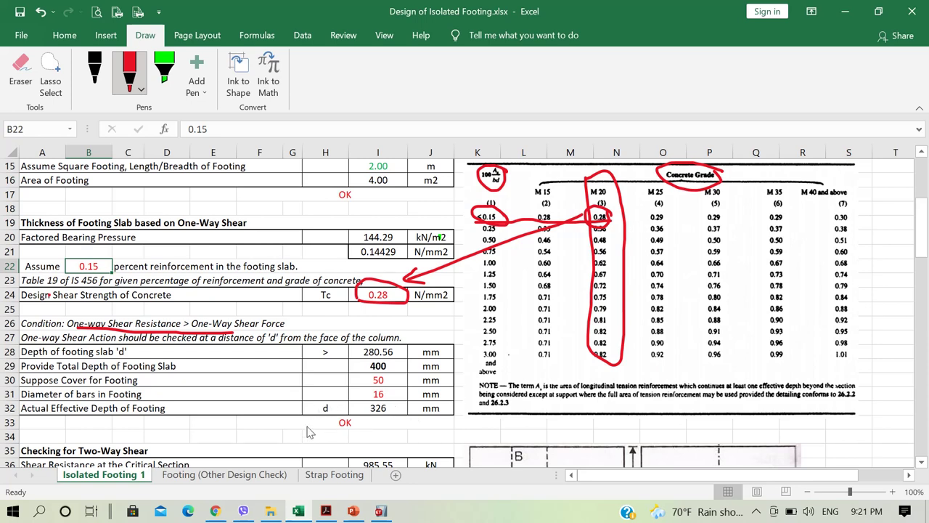
drag(306, 427, 416, 429)
- Switch to the Lecture 9 - Design of Foundation presentation in PowerPoint and start the slide show from slide 11
click(352, 511)
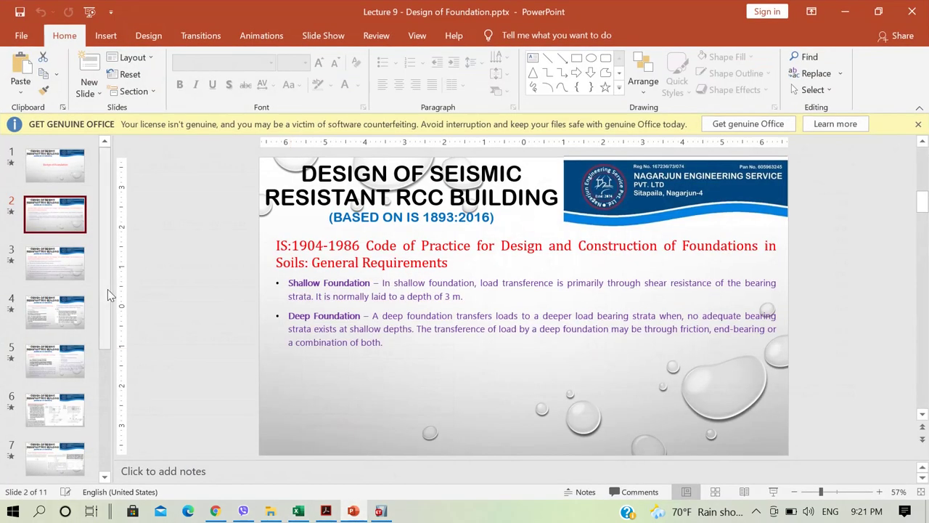
drag(105, 276, 105, 400)
click(63, 435)
right_click(64, 435)
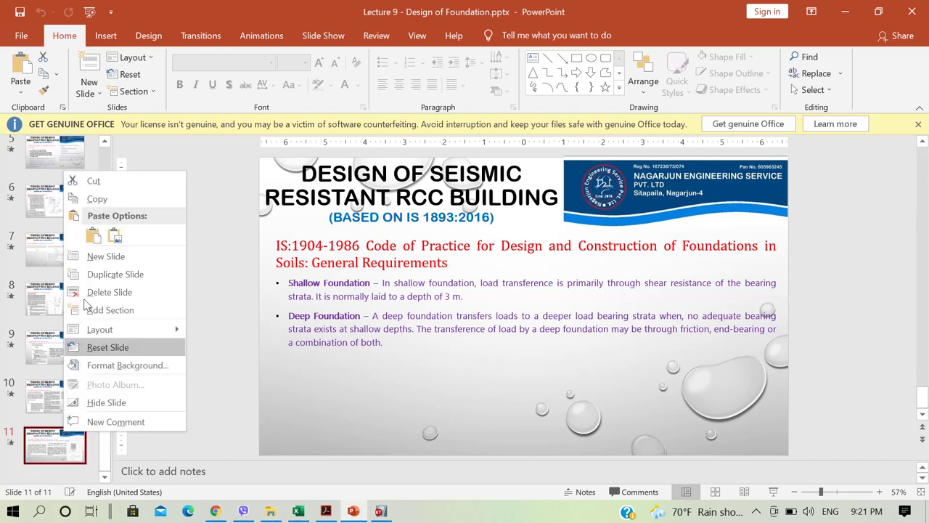
scroll(101, 257, down, 1)
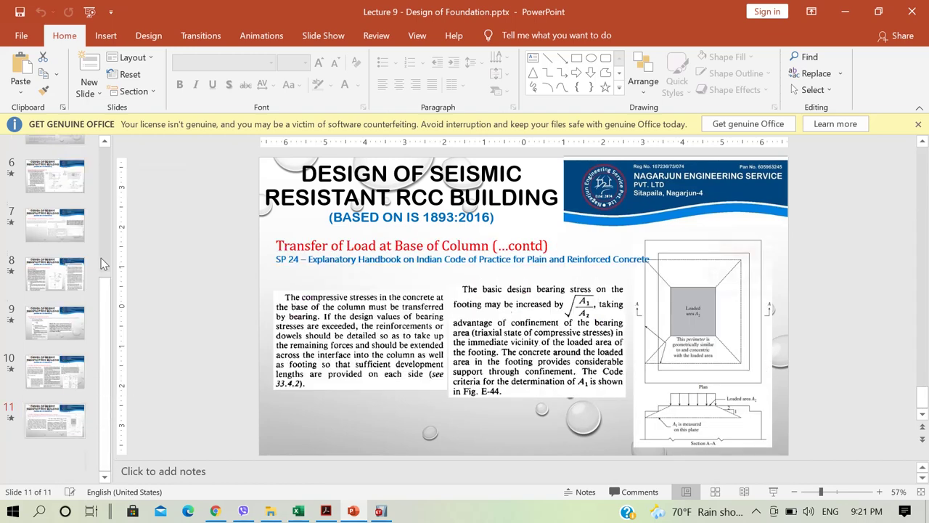
click(774, 493)
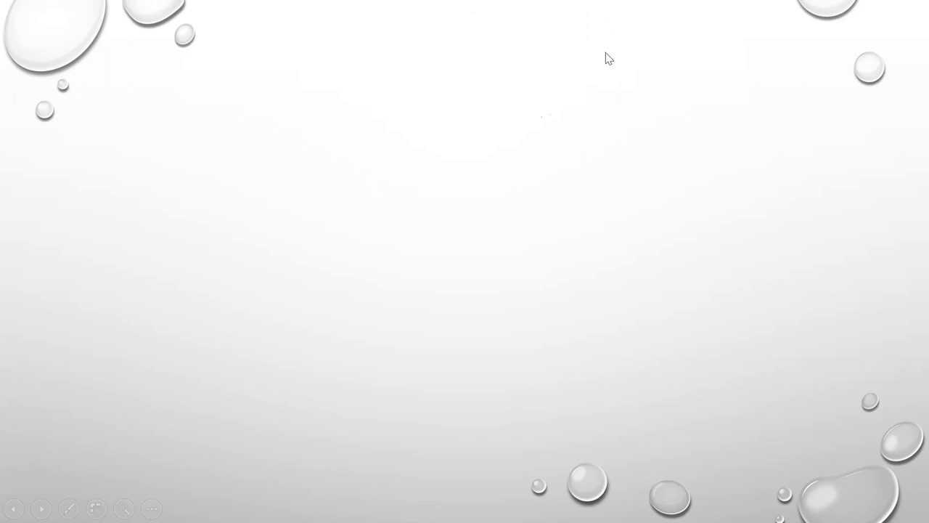
- Sketch a four-sided footing plan with a small column rectangle near its centre on the slide, using the red pen
click(68, 509)
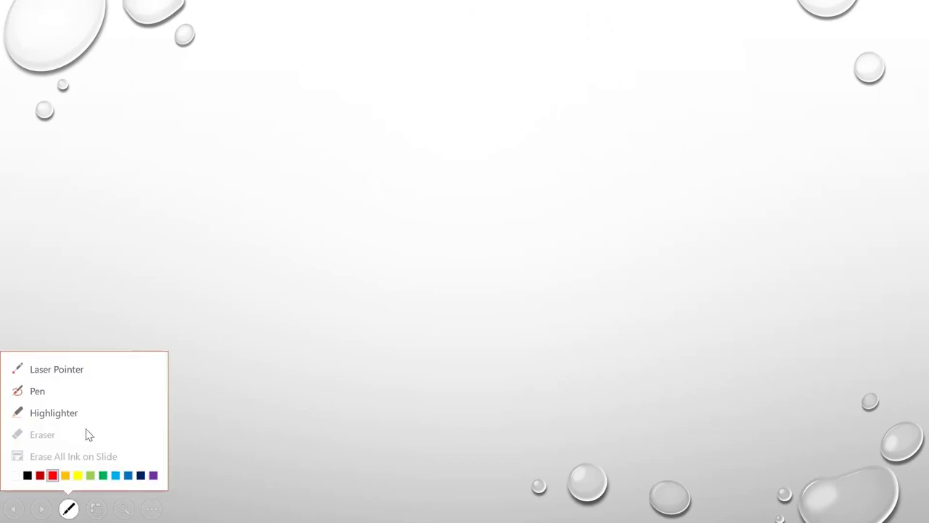
click(63, 391)
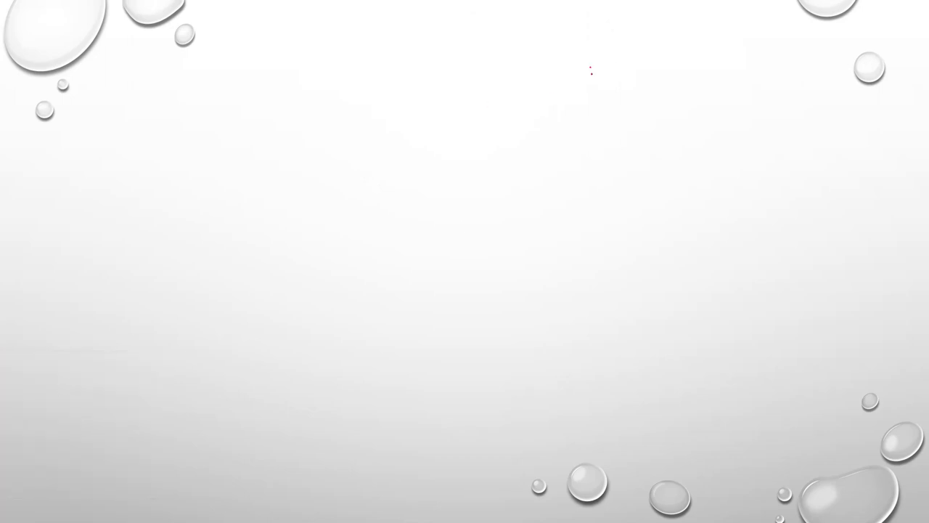
mouse_move(591, 67)
mouse_down()
mouse_move(616, 220)
mouse_move(630, 65)
mouse_move(790, 109)
mouse_up()
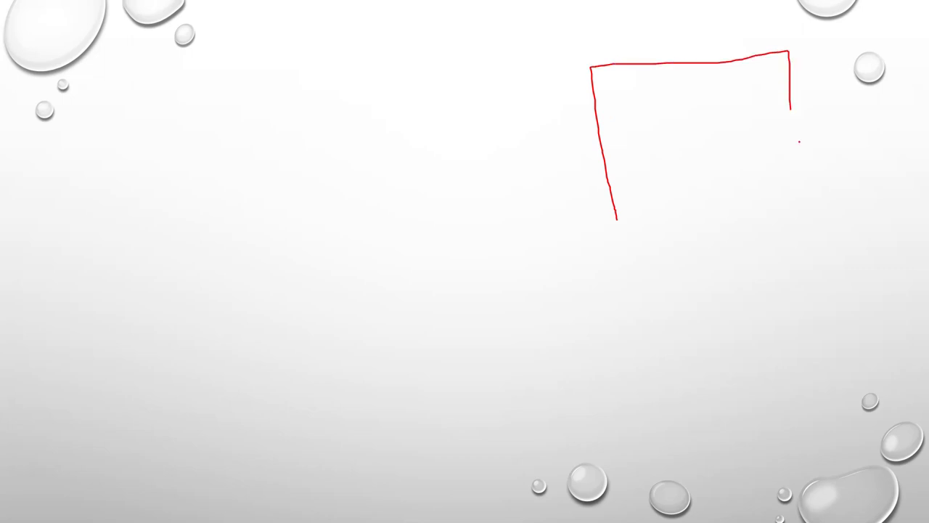
drag(800, 142, 826, 201)
drag(618, 225, 833, 201)
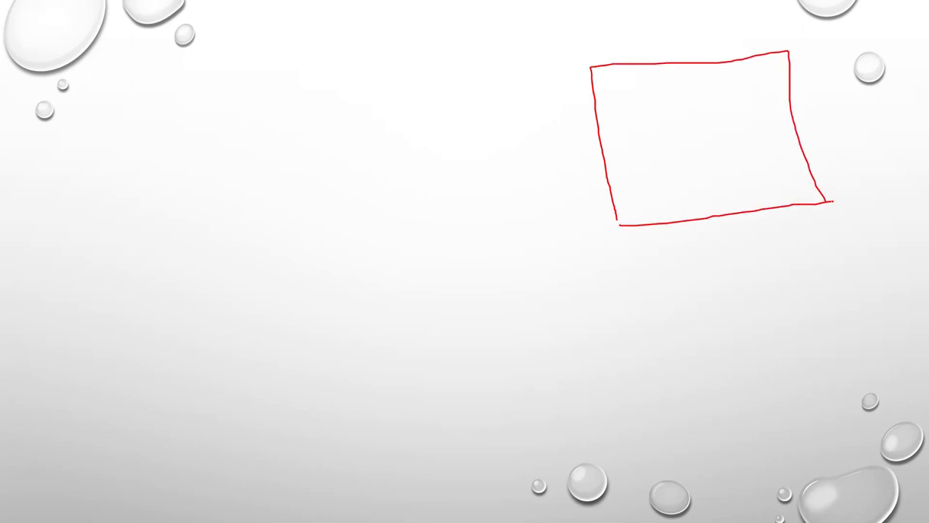
mouse_move(680, 125)
mouse_down()
mouse_move(686, 154)
mouse_move(699, 126)
mouse_move(713, 151)
mouse_move(689, 155)
mouse_up()
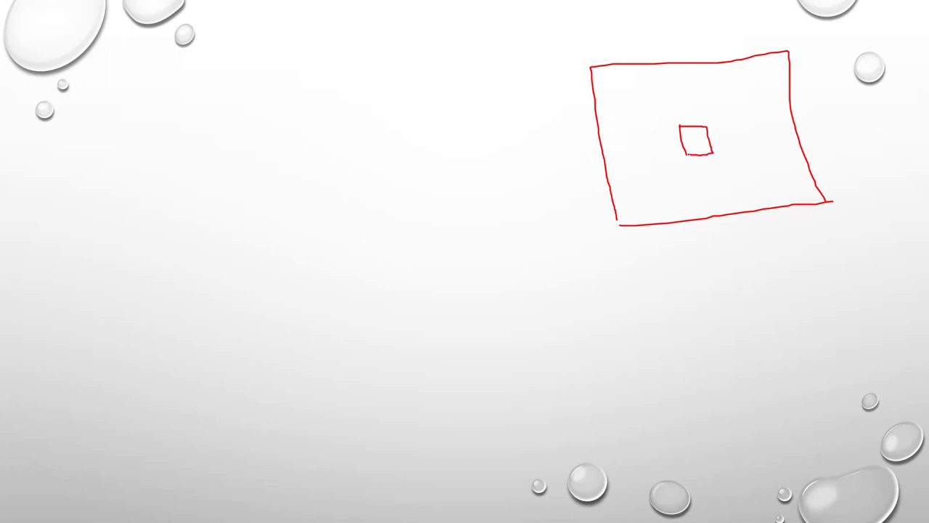
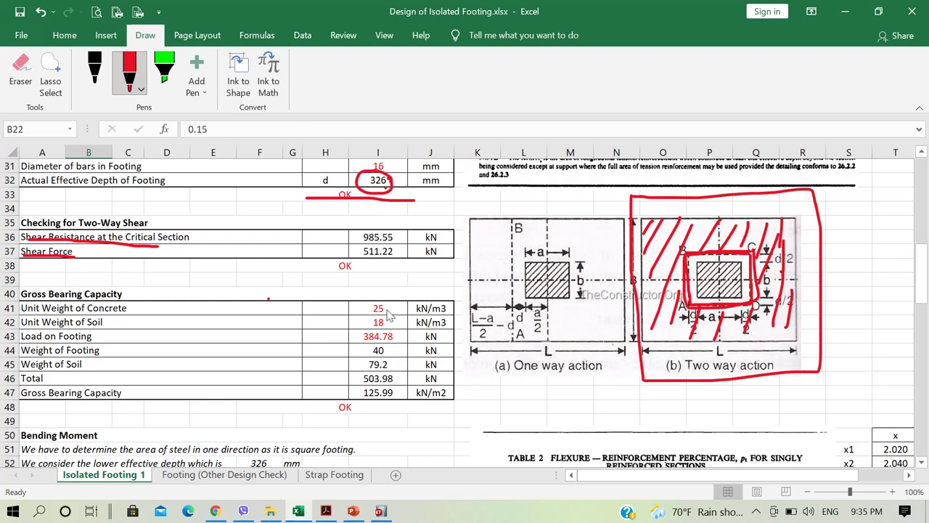
- In Excel, underline the concrete and soil unit weights and the load on footing in red, and circle the service load at the joint
mouse_move(372, 316)
mouse_down()
mouse_move(397, 312)
mouse_move(387, 327)
mouse_up()
drag(369, 339, 408, 337)
drag(922, 280, 921, 161)
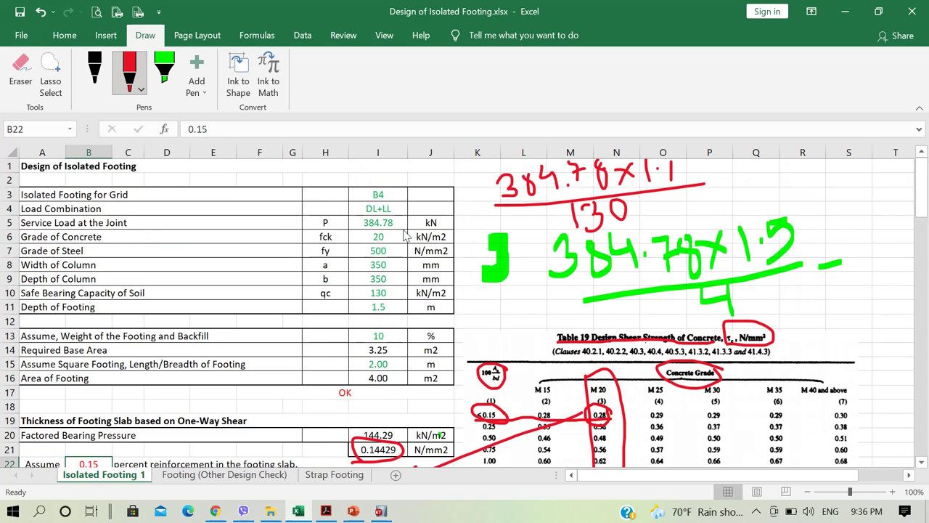
mouse_move(404, 225)
mouse_down()
mouse_move(357, 215)
mouse_move(402, 228)
mouse_up()
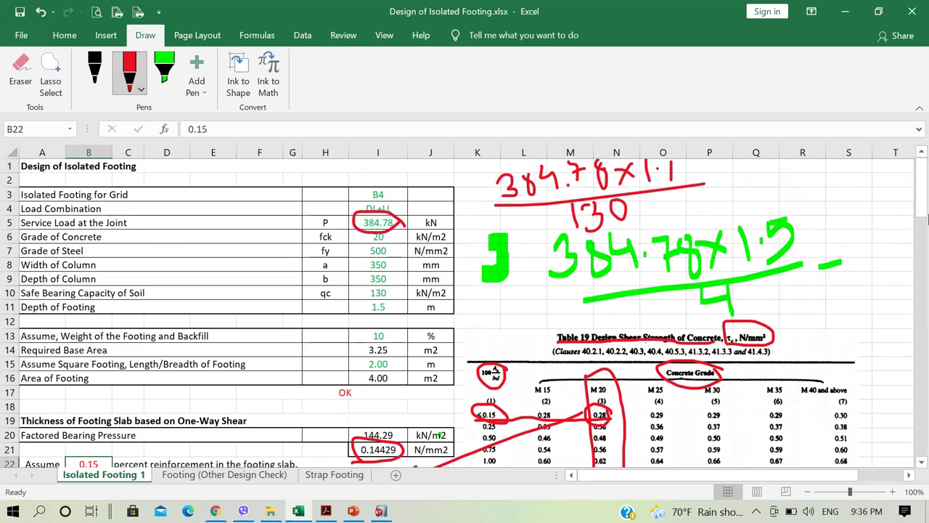
click(926, 221)
drag(924, 243, 925, 285)
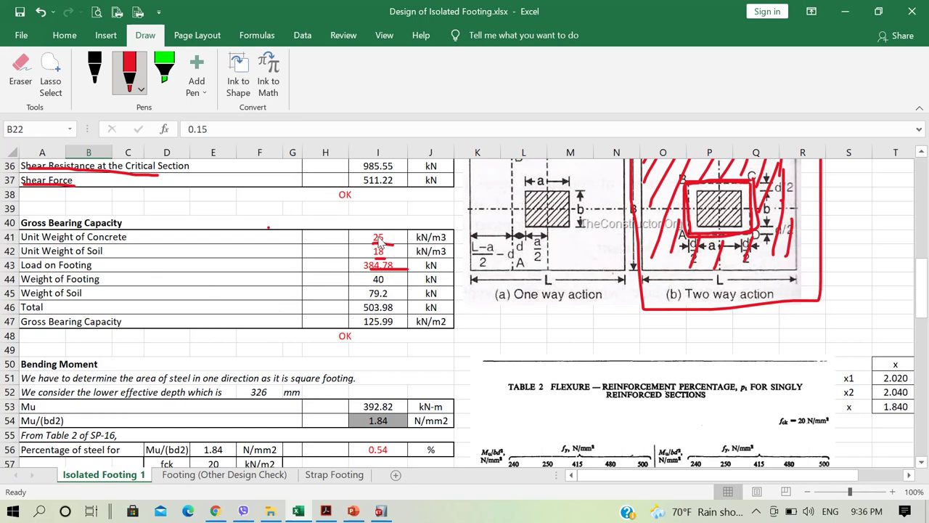
- Examine the weight of footing and weight of soil formulas in the gross bearing capacity section, along with the provided slab depth
click(386, 281)
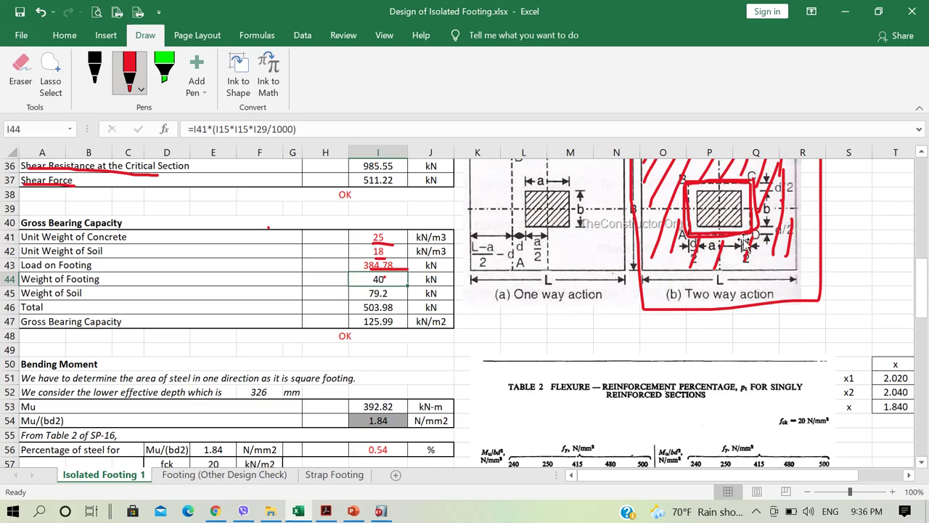
scroll(398, 218, up, 1)
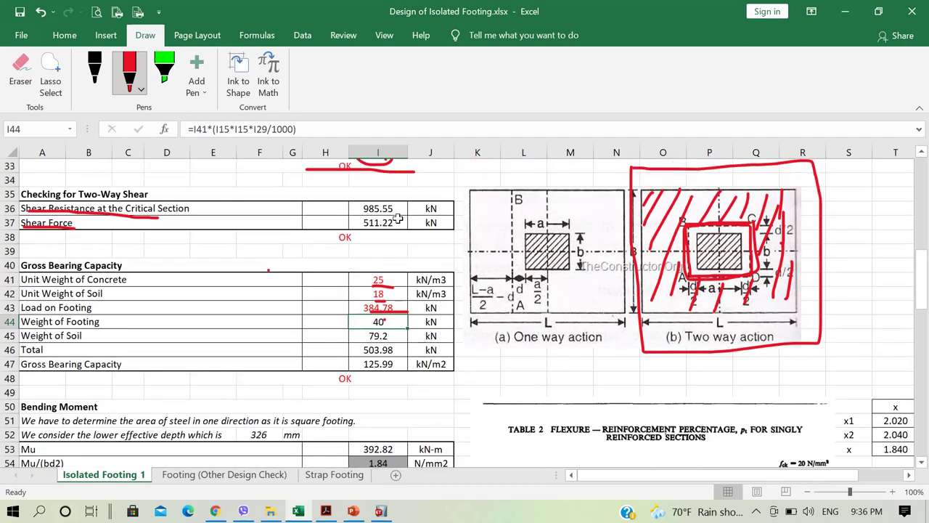
scroll(398, 218, up, 3)
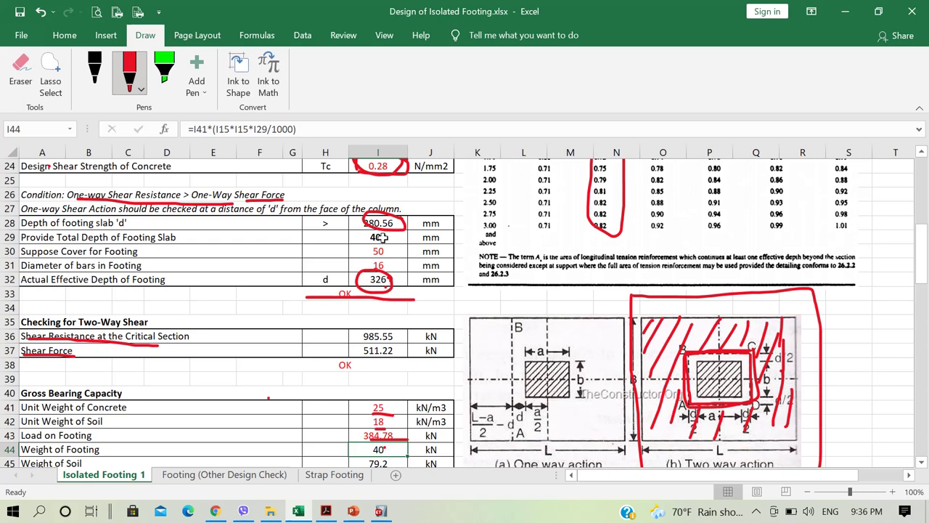
scroll(379, 238, down, 2)
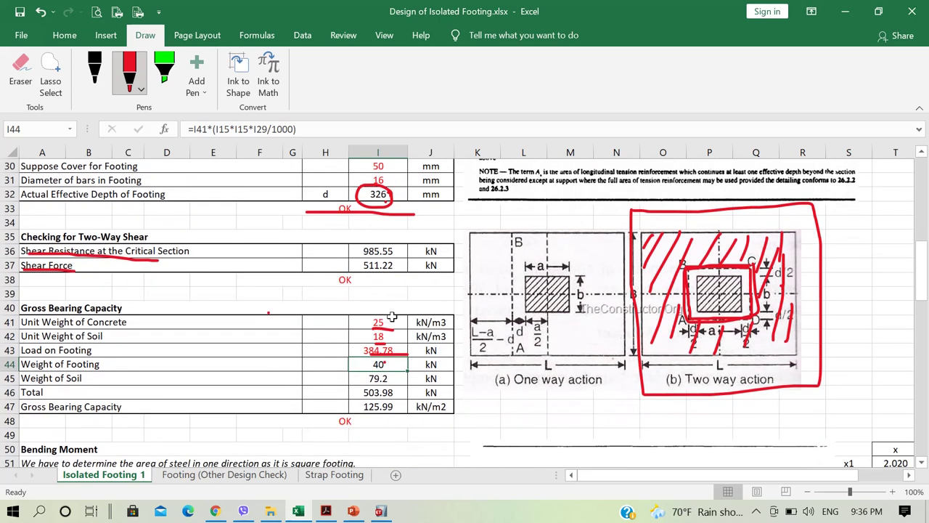
scroll(389, 320, down, 1)
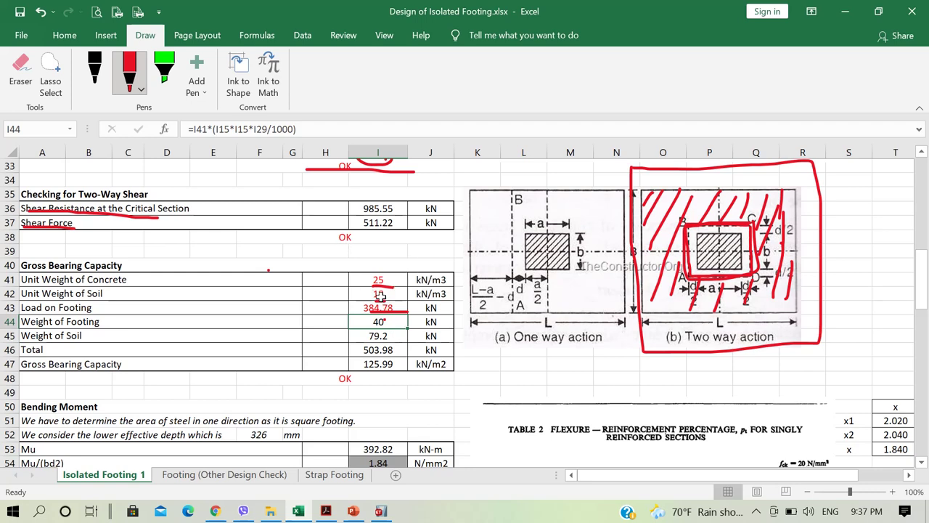
click(397, 336)
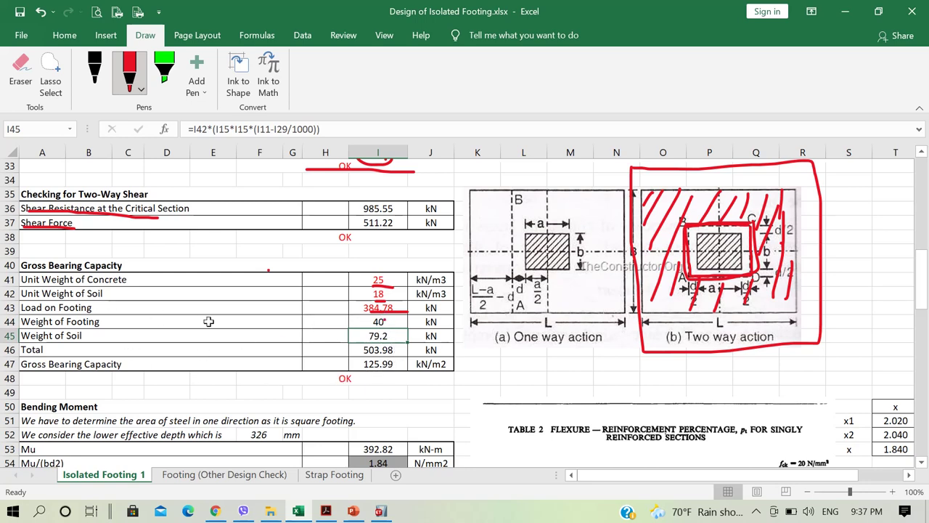
- Examine the gross bearing capacity formula and its referenced total and footing length cells, leaving the formula unedited
click(393, 363)
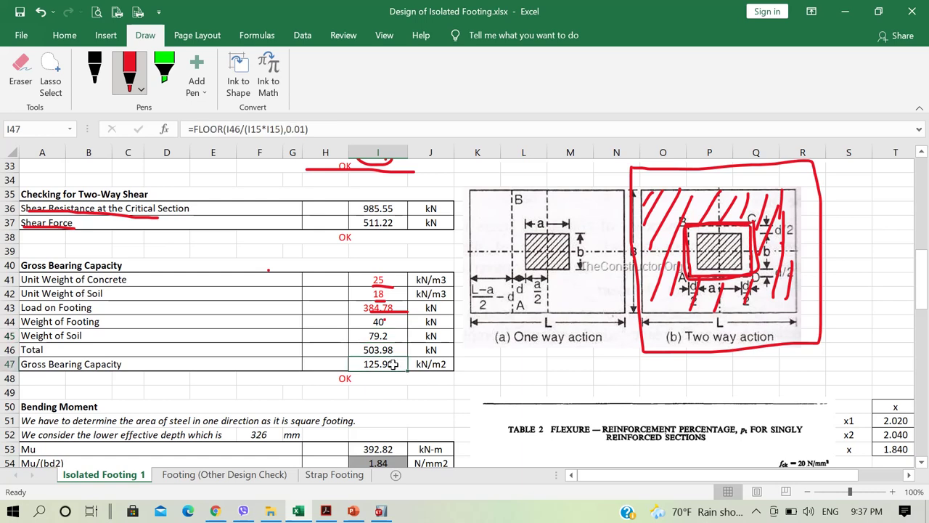
double_click(393, 364)
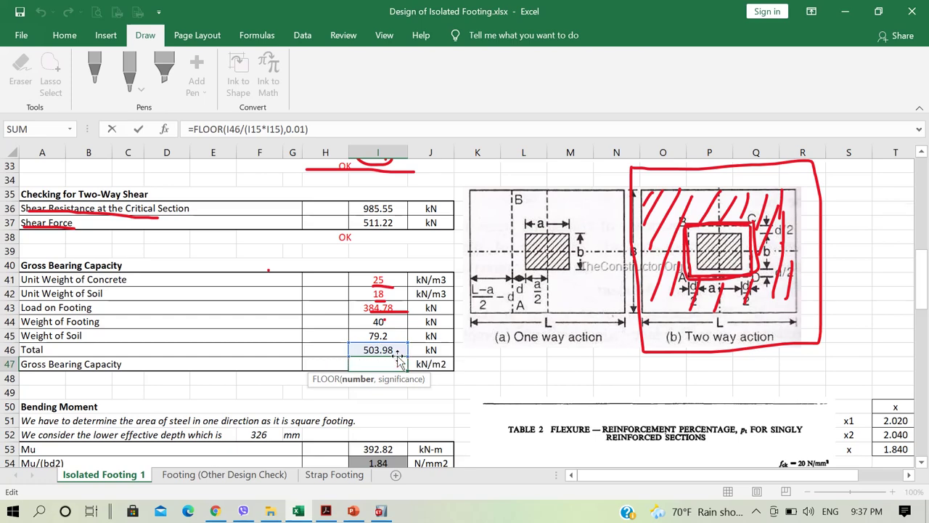
scroll(399, 360, up, 8)
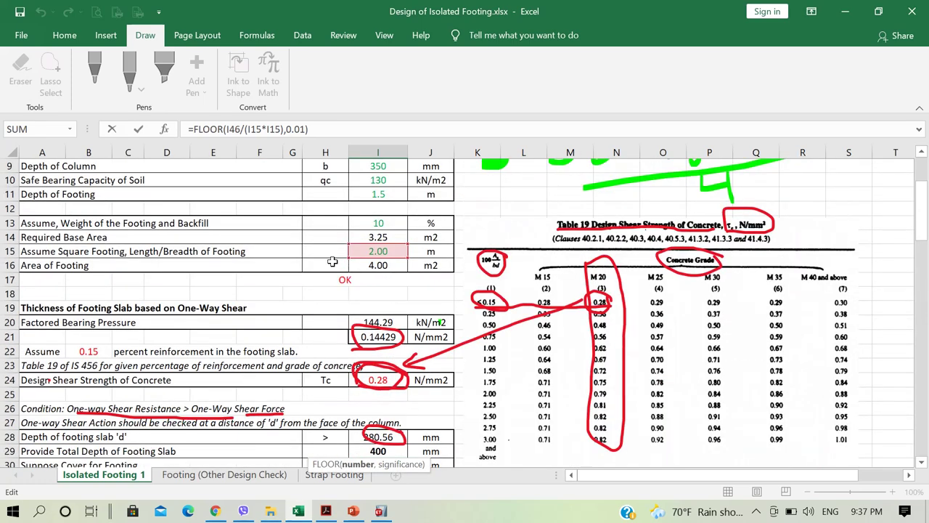
scroll(376, 251, down, 9)
key(Escape)
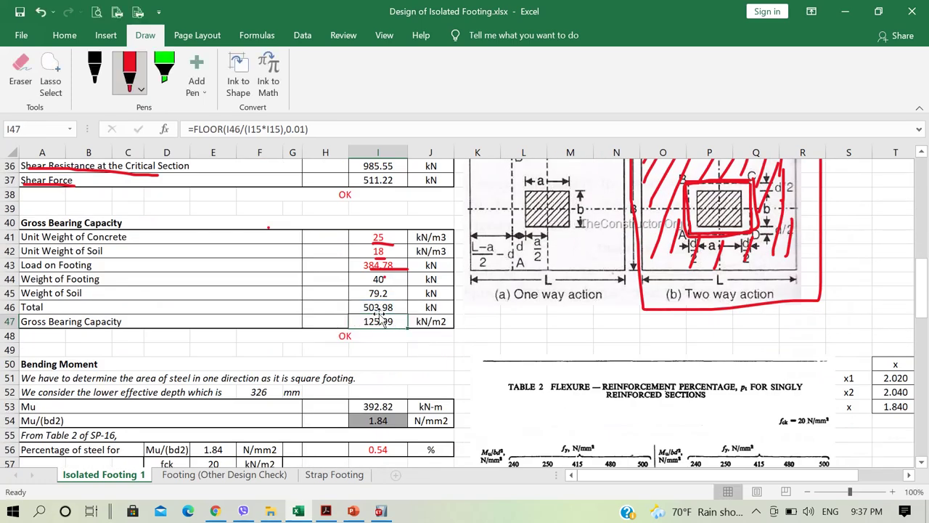
scroll(378, 326, up, 1)
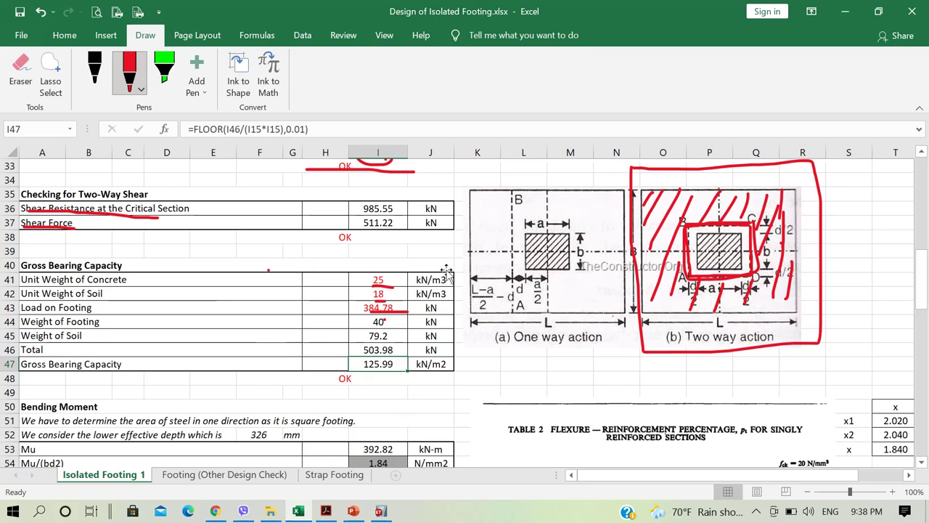
- In the Bending Moment section, circle the lower effective depth value in green and underline it in red
scroll(374, 254, down, 2)
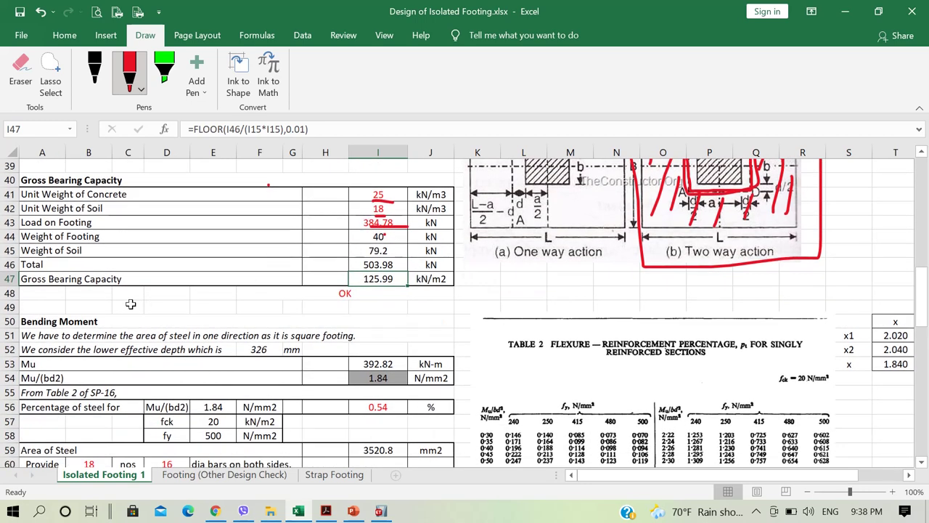
scroll(310, 306, down, 1)
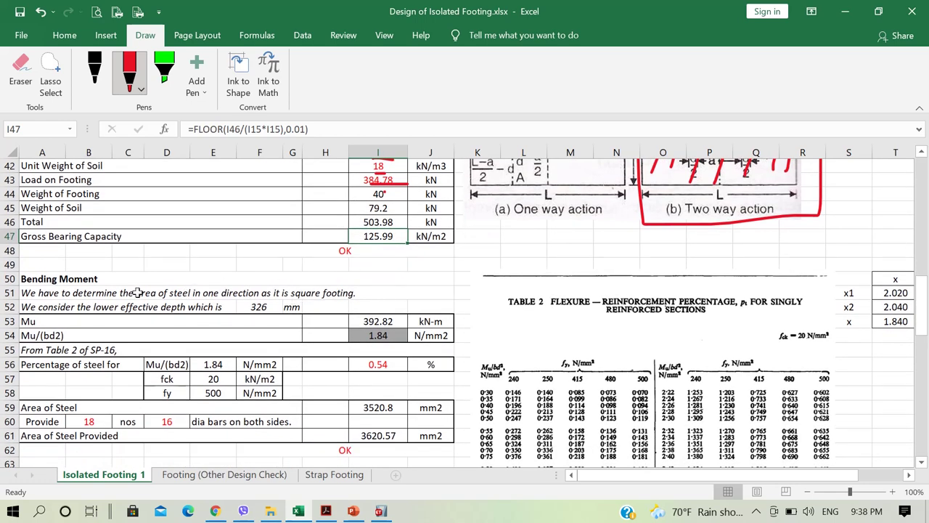
click(95, 292)
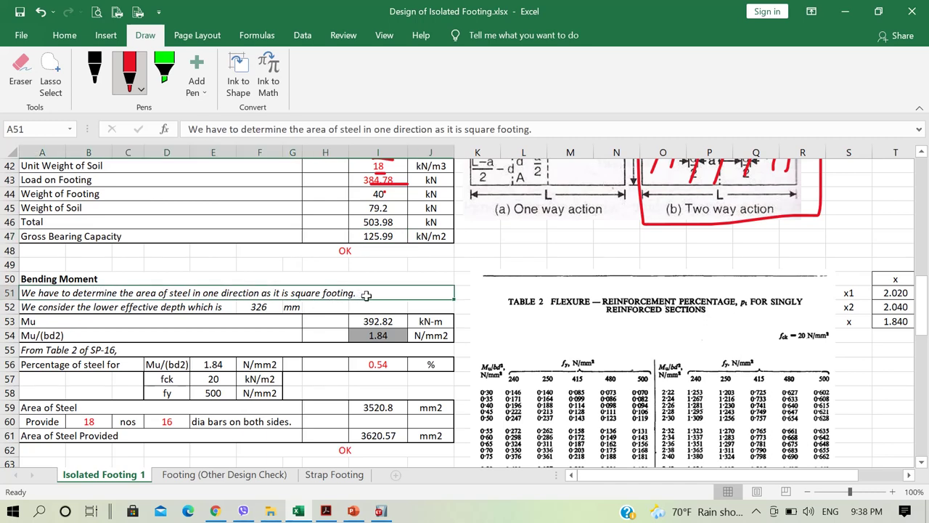
click(164, 86)
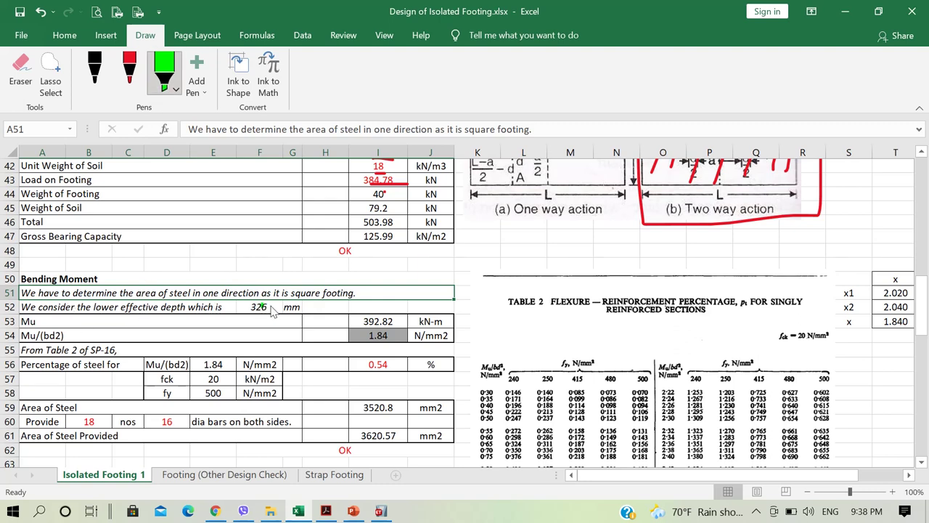
mouse_move(250, 321)
mouse_down()
mouse_move(271, 319)
mouse_move(275, 297)
mouse_move(243, 299)
mouse_move(251, 321)
mouse_up()
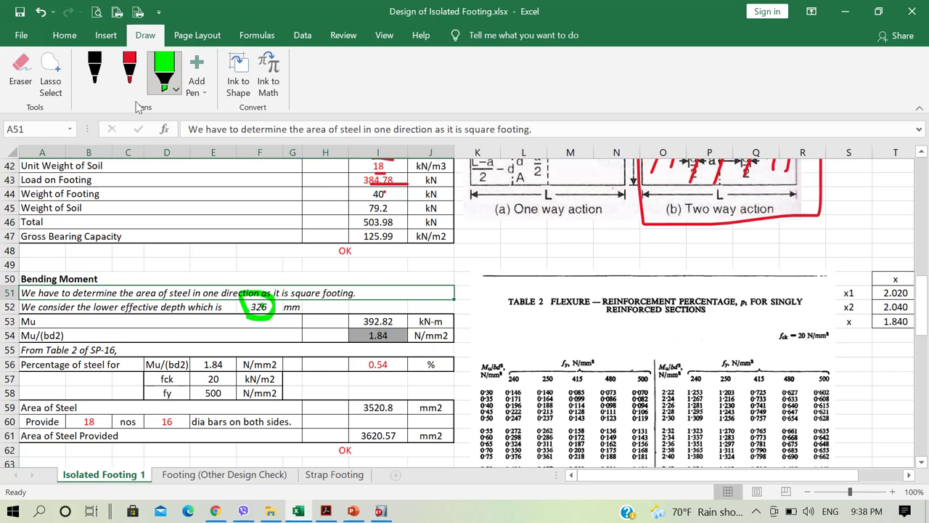
click(130, 68)
drag(245, 317, 284, 316)
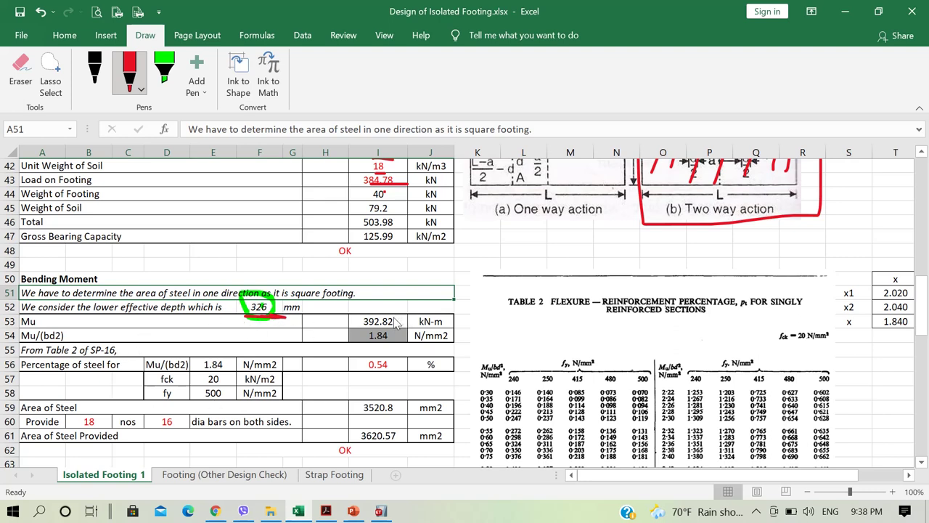
- Circle the Mu value in red and handwrite Mu = quB/8 [B − a]² above Table 2, underlining the formula and marking B and a
mouse_move(405, 320)
mouse_down()
mouse_move(356, 319)
mouse_move(403, 335)
mouse_move(385, 305)
mouse_up()
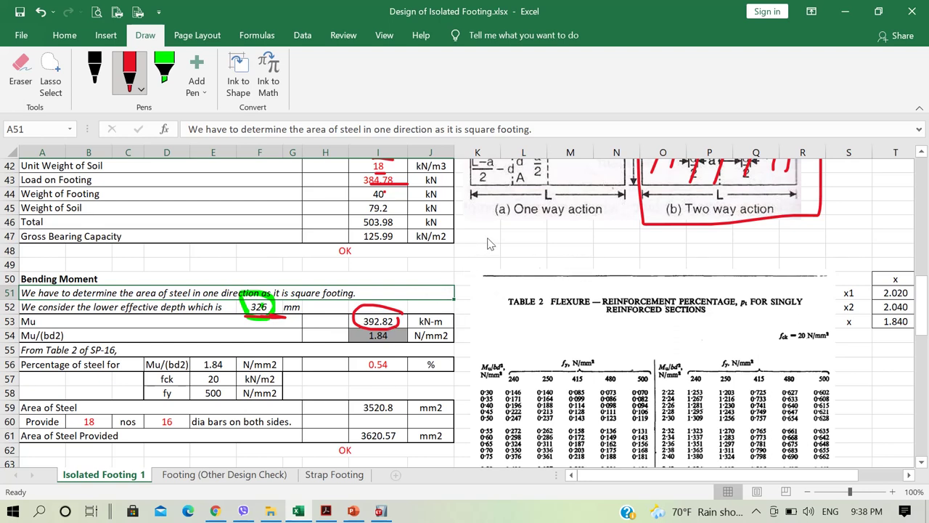
mouse_move(484, 256)
mouse_down()
mouse_move(485, 238)
mouse_move(494, 248)
mouse_move(501, 237)
mouse_move(502, 255)
mouse_move(556, 246)
mouse_move(580, 271)
mouse_move(601, 254)
mouse_up()
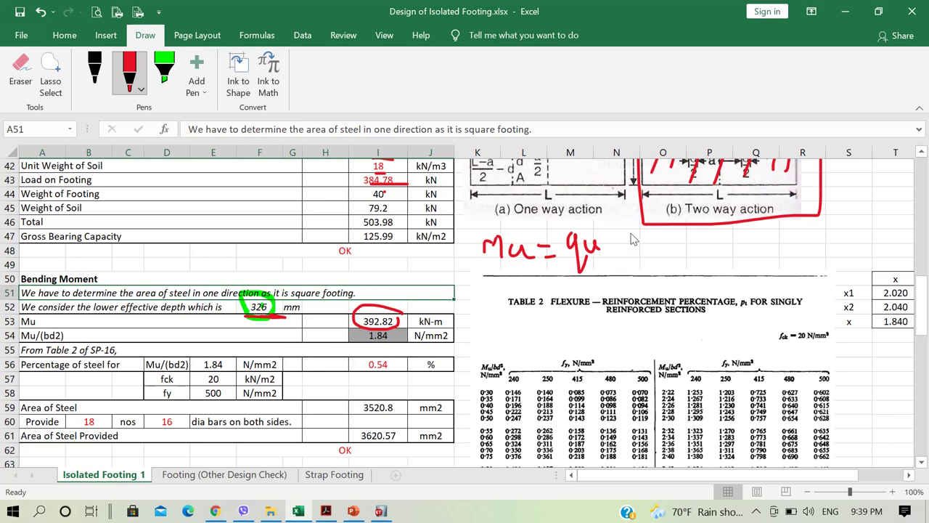
mouse_move(610, 233)
mouse_down()
mouse_move(615, 255)
mouse_move(630, 255)
mouse_move(623, 290)
mouse_move(629, 276)
mouse_up()
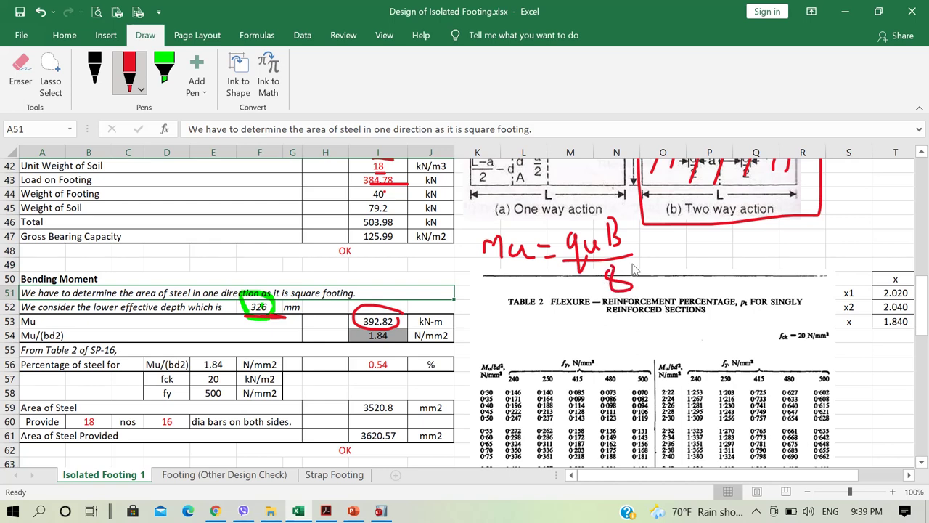
mouse_move(665, 234)
mouse_down()
mouse_move(650, 244)
mouse_move(653, 280)
mouse_move(677, 279)
mouse_move(679, 261)
mouse_move(678, 279)
mouse_move(718, 254)
mouse_up()
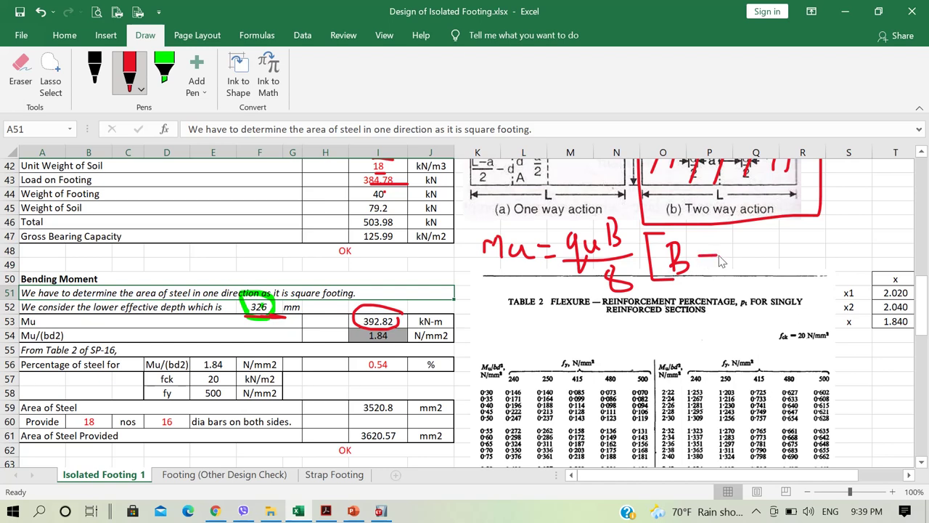
mouse_move(743, 246)
mouse_down()
mouse_move(752, 255)
mouse_move(761, 230)
mouse_move(755, 255)
mouse_move(796, 244)
mouse_up()
drag(501, 303, 776, 284)
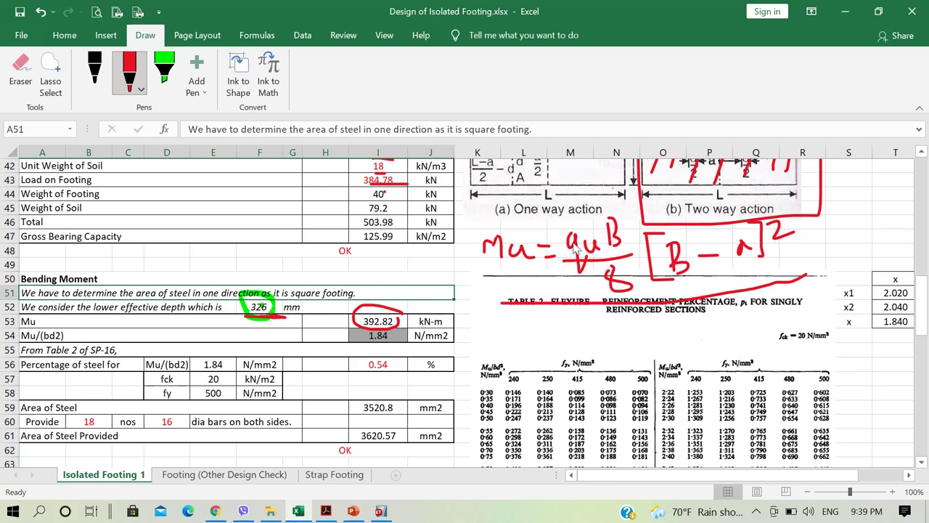
mouse_move(638, 229)
mouse_down()
mouse_move(604, 218)
mouse_move(625, 251)
mouse_move(636, 219)
mouse_up()
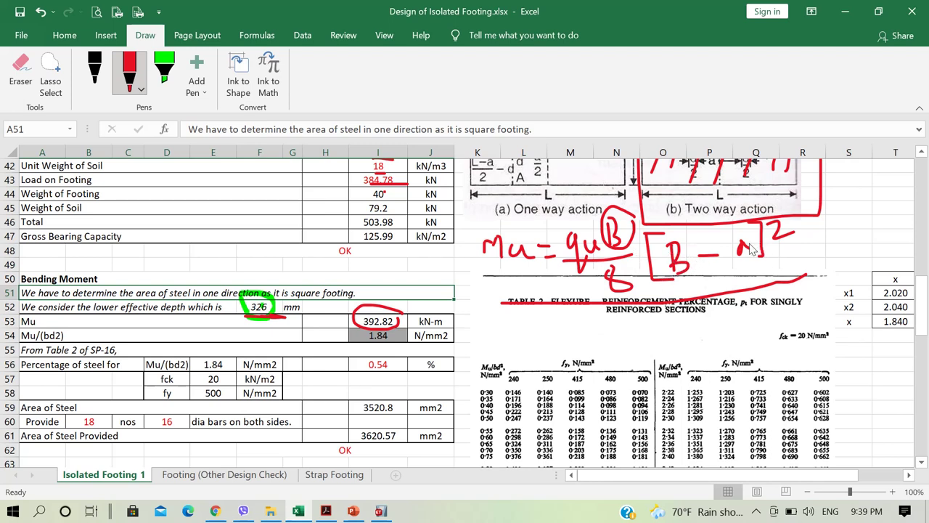
mouse_move(743, 251)
mouse_down()
mouse_move(735, 259)
mouse_move(760, 260)
mouse_move(752, 266)
mouse_up()
- On the Table 2 flexure image, mark the Mu/bd² columns, box fck = 20 N/mm², and underline the fy headings in red
drag(922, 285, 926, 325)
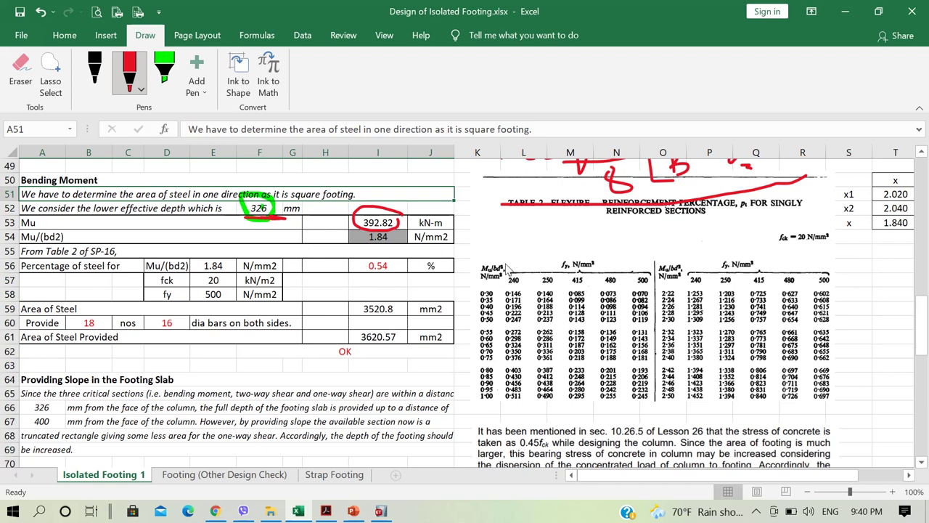
mouse_move(506, 255)
mouse_down()
mouse_move(482, 256)
mouse_move(479, 332)
mouse_move(493, 396)
mouse_move(499, 376)
mouse_up()
mouse_move(680, 263)
mouse_down()
mouse_move(666, 255)
mouse_move(659, 273)
mouse_up()
mouse_move(783, 249)
mouse_down()
mouse_move(840, 238)
mouse_move(813, 228)
mouse_move(770, 247)
mouse_up()
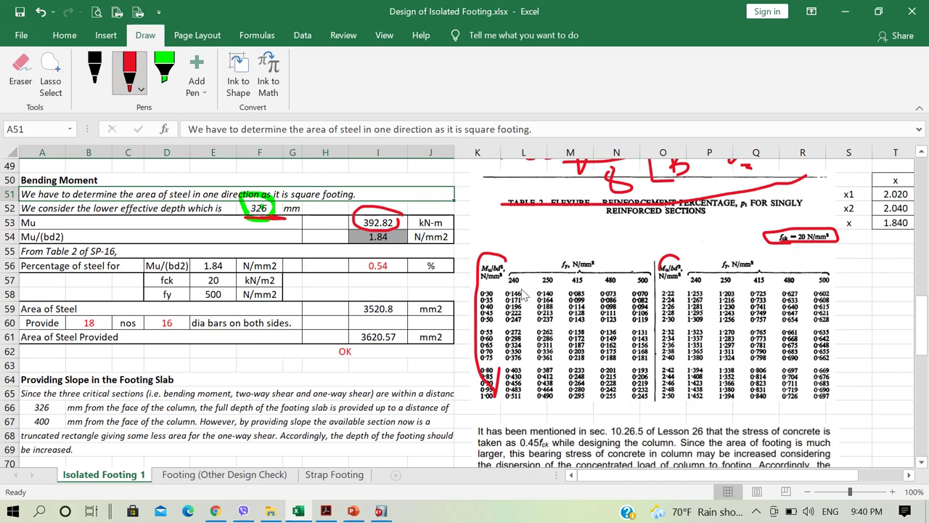
mouse_move(506, 265)
mouse_down()
mouse_move(496, 255)
mouse_move(479, 263)
mouse_move(501, 282)
mouse_move(510, 261)
mouse_up()
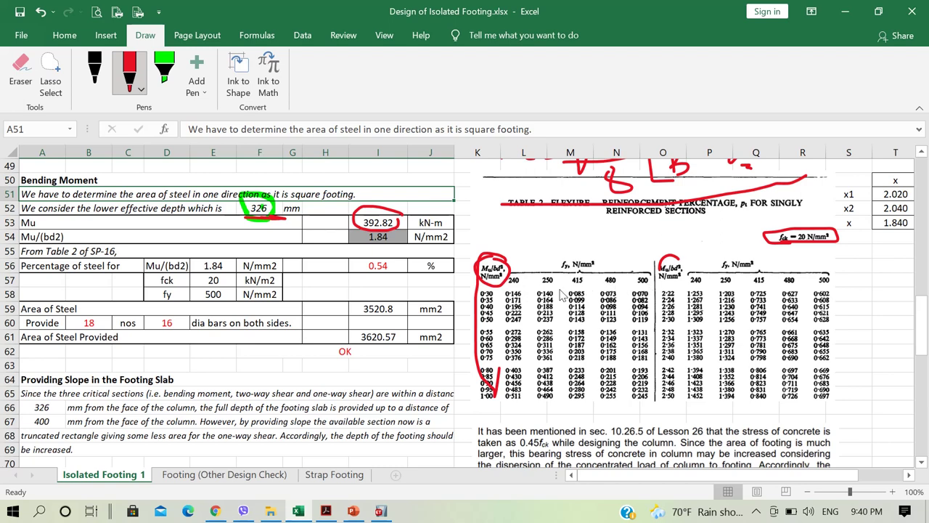
drag(508, 280, 737, 279)
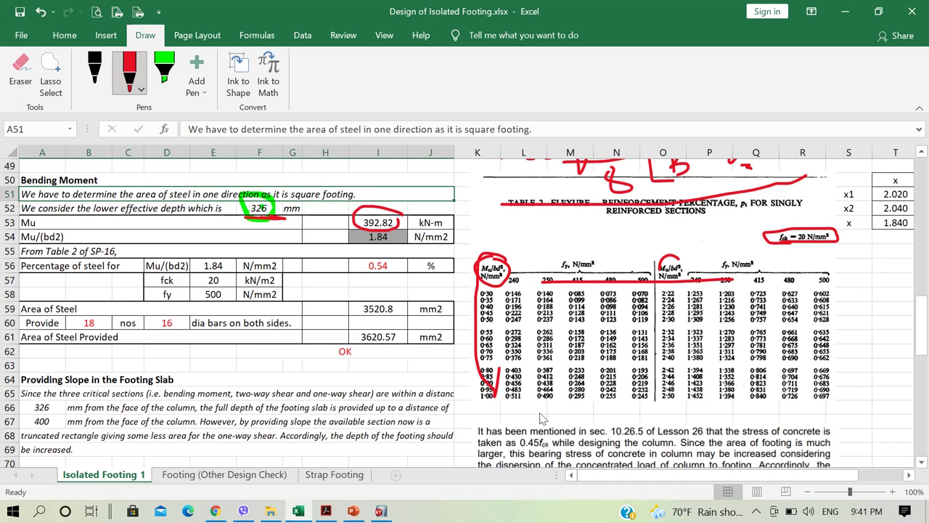
- In Table 2, underline the Mu/bd² entries 1.00 and 2.22 and circle their fy 500 percentages, 0.245 and 0.602, in red
mouse_move(496, 385)
mouse_down()
mouse_move(494, 400)
mouse_move(503, 401)
mouse_move(466, 399)
mouse_up()
mouse_move(632, 404)
mouse_down()
mouse_move(657, 397)
mouse_move(636, 400)
mouse_up()
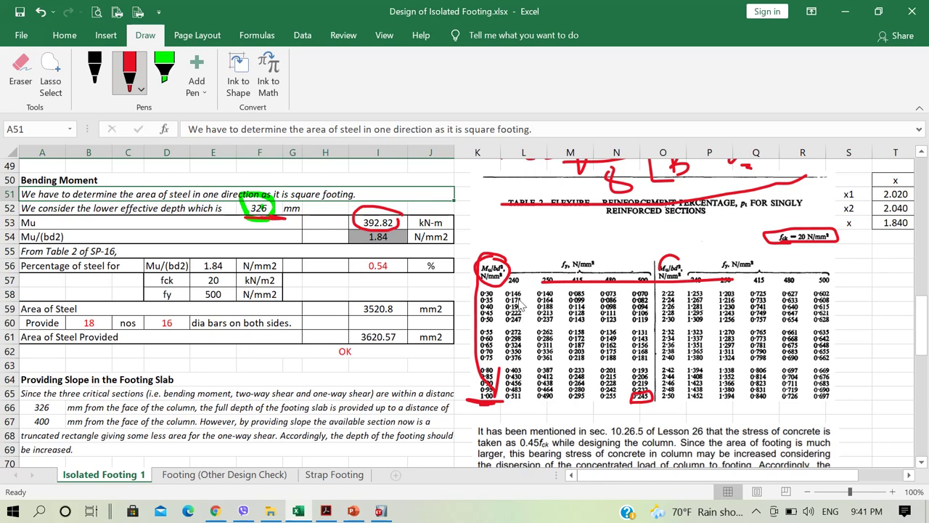
drag(662, 295, 677, 293)
mouse_move(835, 300)
mouse_down()
mouse_move(813, 283)
mouse_move(826, 308)
mouse_move(834, 289)
mouse_up()
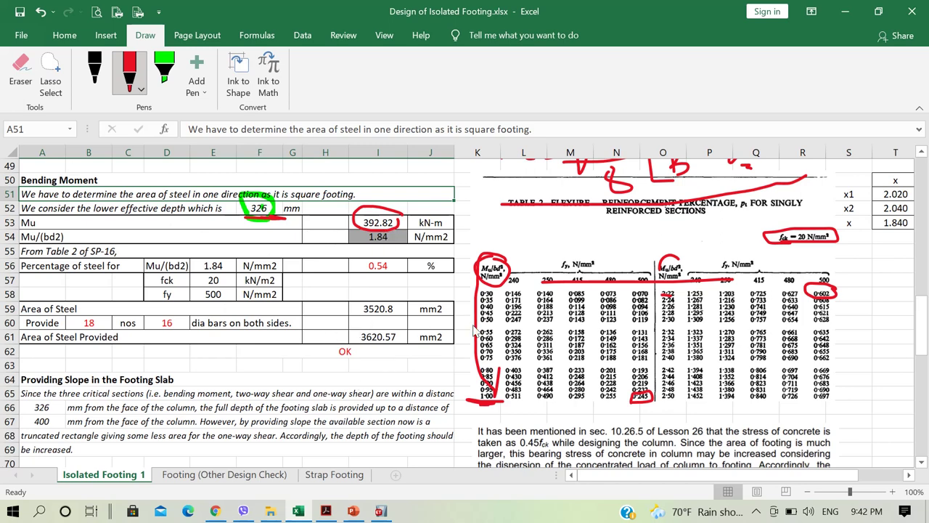
- Sketch a sloped footing section in red beside the bearing stress formula, with a column stub, a vertical depth arrow and a bottom bar line
drag(922, 329, 926, 348)
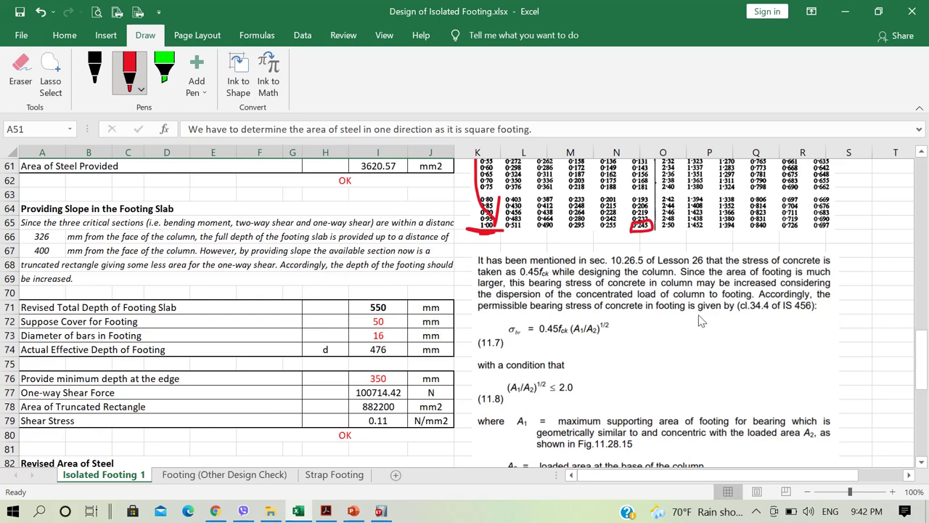
mouse_move(699, 316)
mouse_down()
mouse_move(702, 335)
mouse_move(662, 335)
mouse_move(648, 358)
mouse_move(775, 356)
mouse_move(788, 328)
mouse_move(732, 332)
mouse_move(725, 314)
mouse_move(700, 336)
mouse_move(659, 338)
mouse_move(648, 363)
mouse_move(775, 364)
mouse_move(790, 331)
mouse_move(742, 333)
mouse_move(727, 312)
mouse_up()
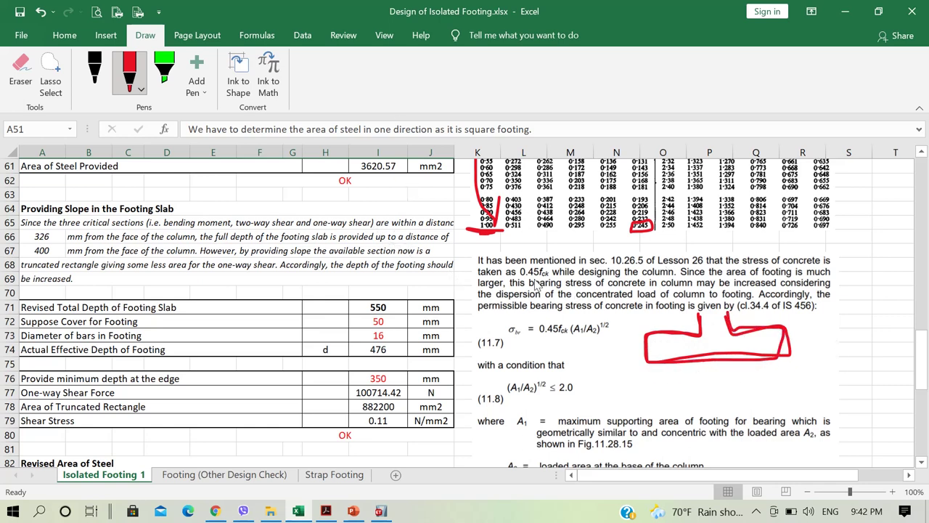
mouse_move(813, 327)
mouse_down()
mouse_move(818, 352)
mouse_move(831, 350)
mouse_move(821, 361)
mouse_move(814, 336)
mouse_up()
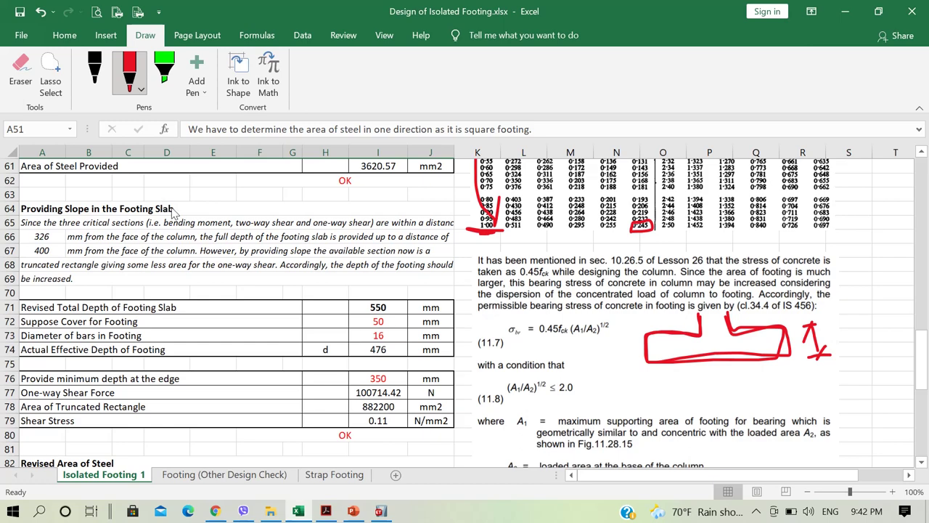
mouse_move(922, 356)
mouse_down()
mouse_move(922, 335)
mouse_move(923, 345)
mouse_up()
scroll(134, 204, down, 1)
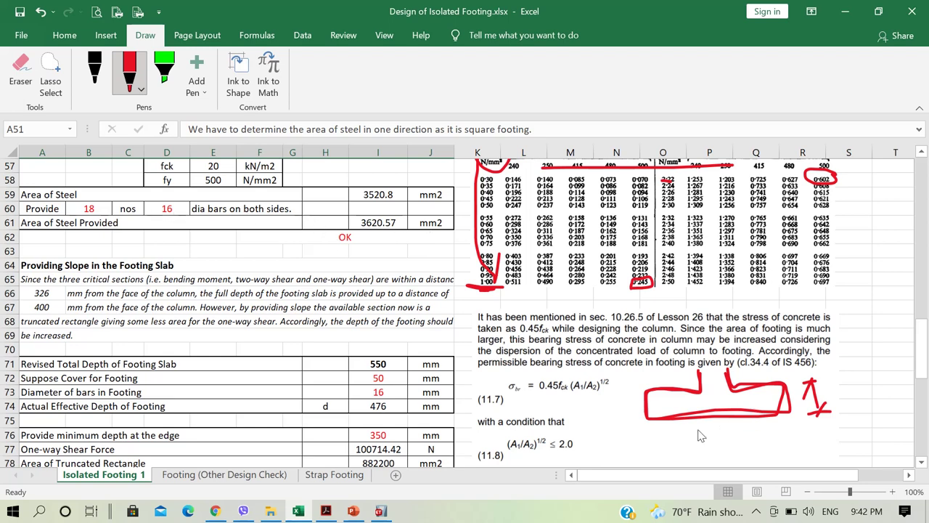
mouse_move(656, 408)
mouse_down()
mouse_move(776, 398)
mouse_move(751, 400)
mouse_up()
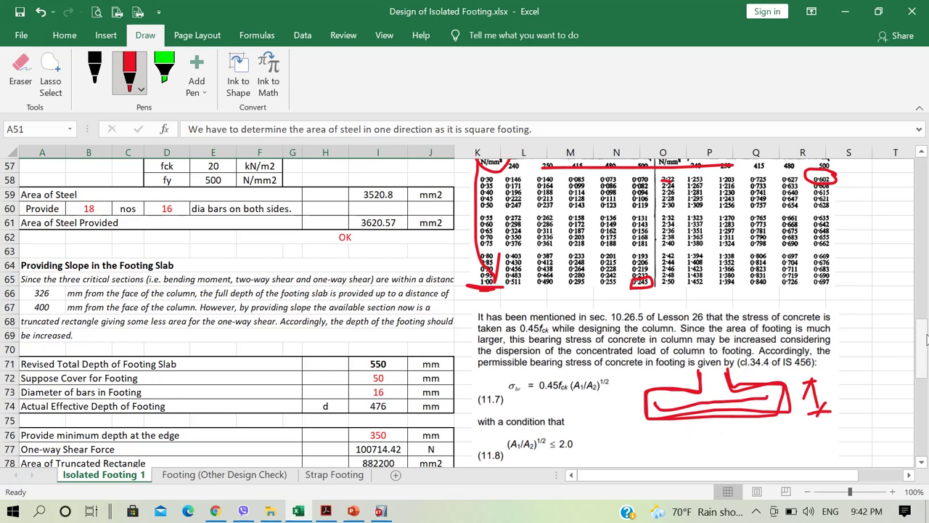
- In Design Details, circle the footing size, reinforcement and spacing values, outline the whole section, and box the Spacing of rebars label in red
drag(925, 337, 927, 411)
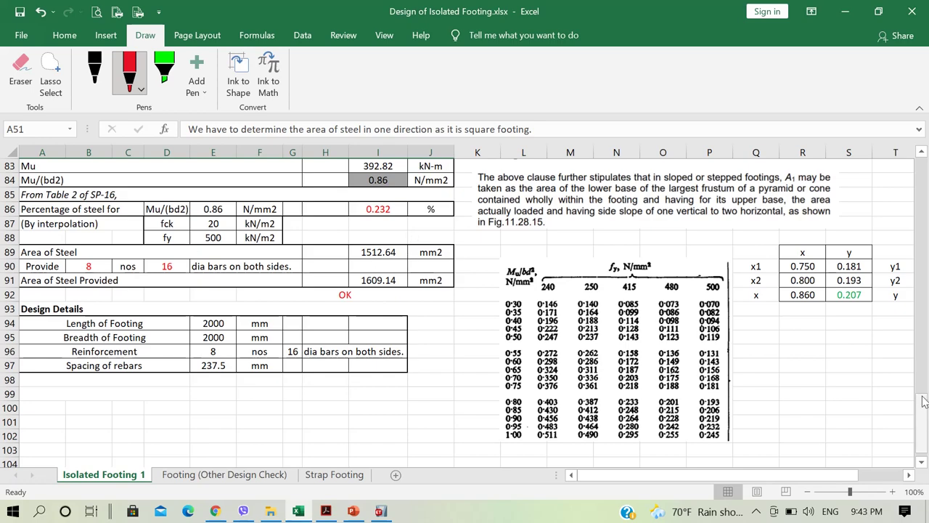
drag(922, 404, 922, 363)
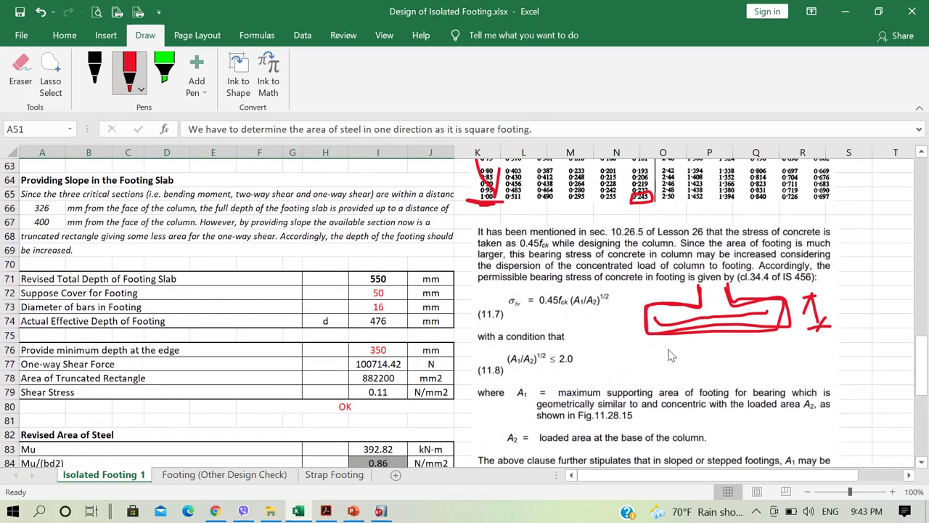
drag(922, 363, 922, 369)
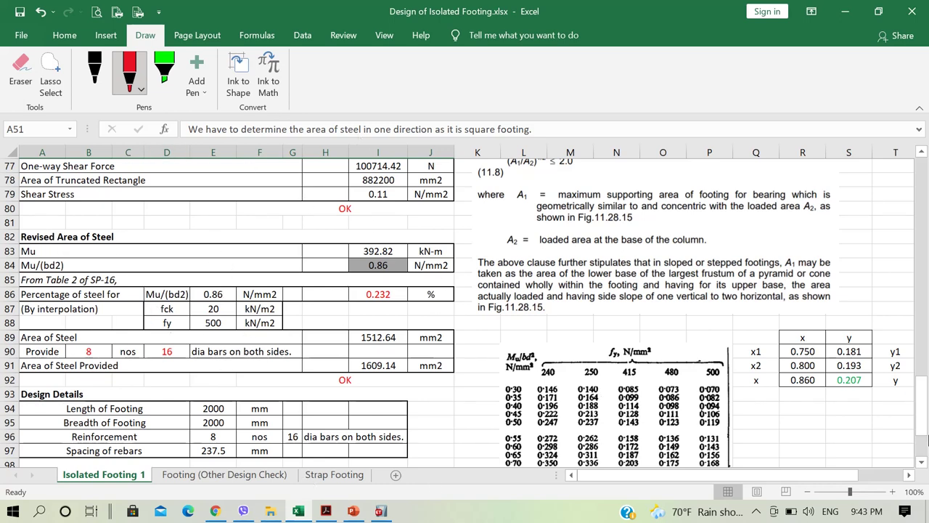
drag(927, 434, 925, 429)
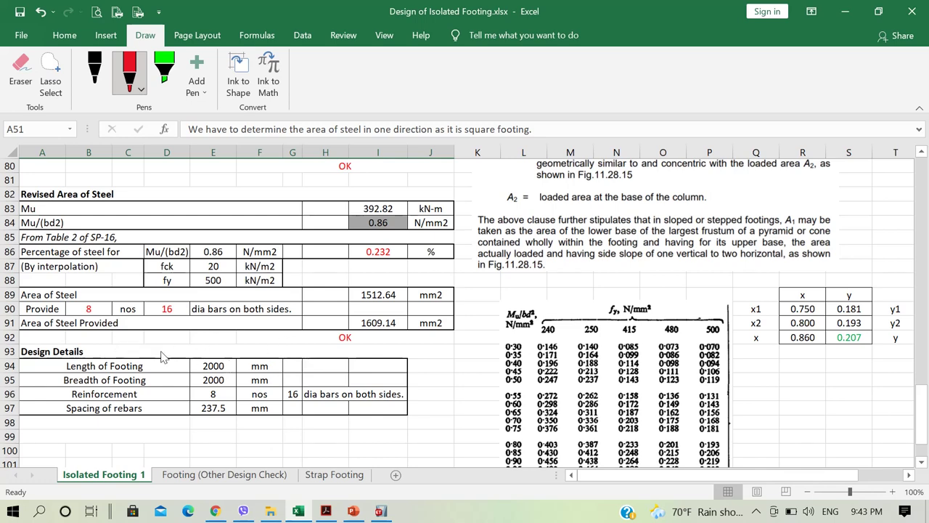
mouse_move(192, 351)
mouse_down()
mouse_move(190, 403)
mouse_move(221, 425)
mouse_move(237, 408)
mouse_move(237, 372)
mouse_move(226, 350)
mouse_move(196, 350)
mouse_up()
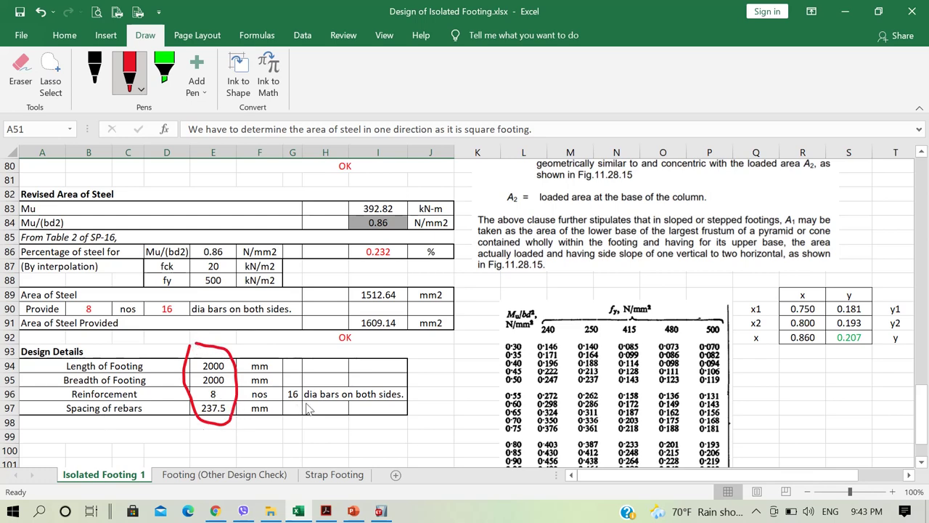
mouse_move(20, 339)
mouse_down()
mouse_move(23, 371)
mouse_move(101, 434)
mouse_move(385, 436)
mouse_move(424, 372)
mouse_move(284, 338)
mouse_move(20, 341)
mouse_up()
mouse_move(154, 427)
mouse_down()
mouse_move(58, 413)
mouse_move(145, 404)
mouse_move(154, 423)
mouse_up()
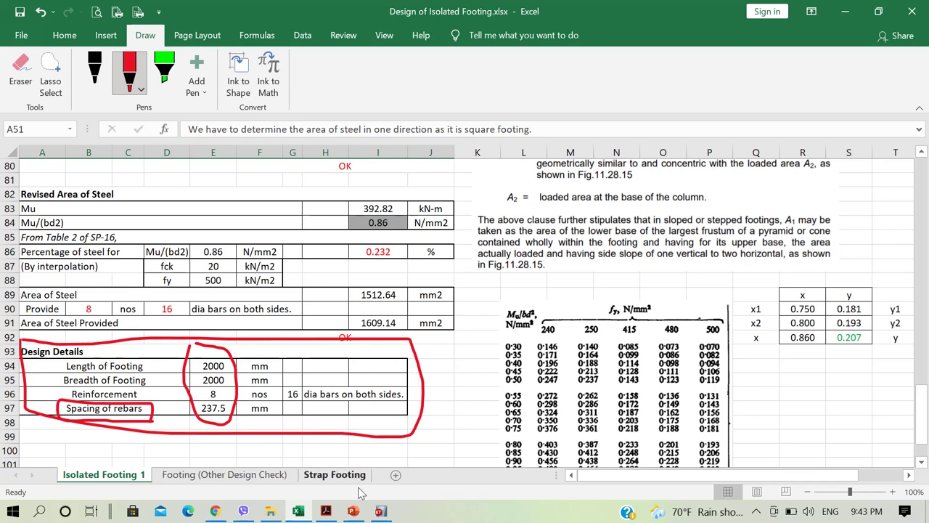
- Switch to the Lecture 9 PowerPoint presentation and go back through its slides to slide 4, examining the Cl. 26.3.3 maximum bar spacing rules
click(352, 511)
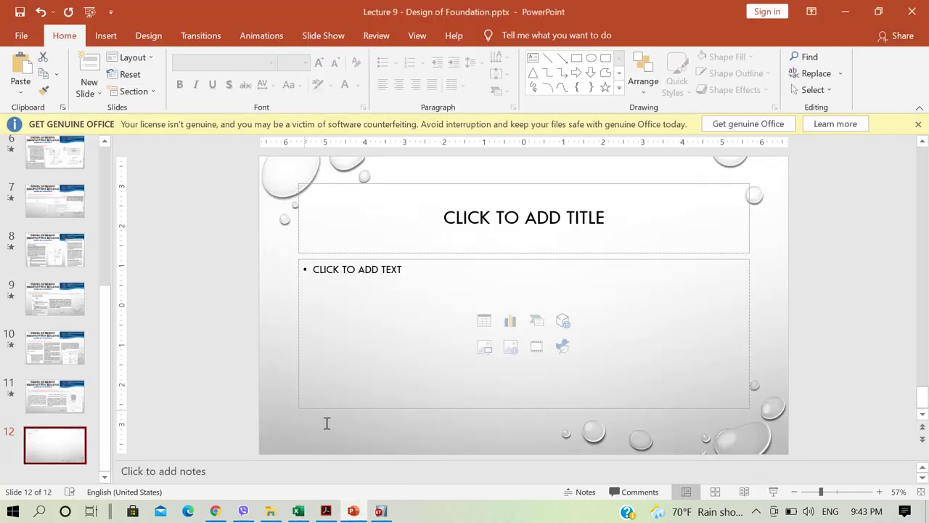
click(62, 410)
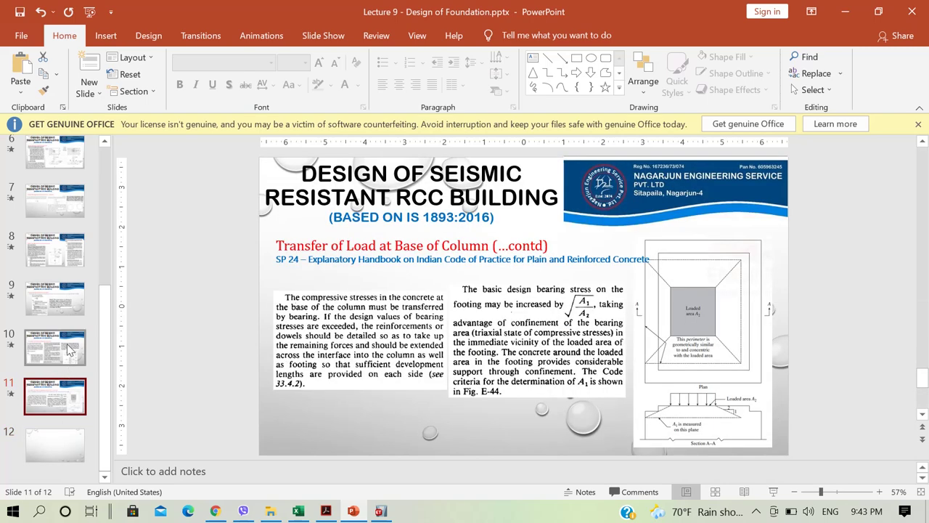
click(69, 349)
click(71, 312)
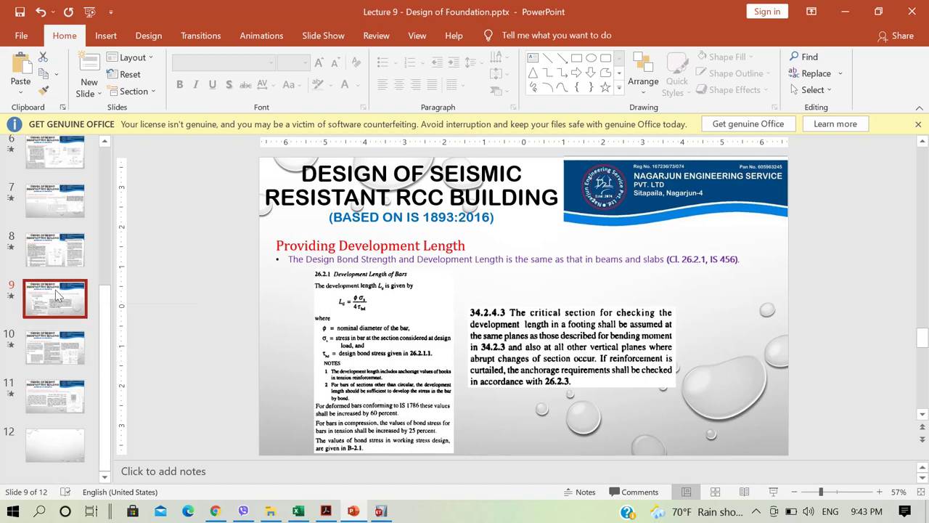
click(56, 264)
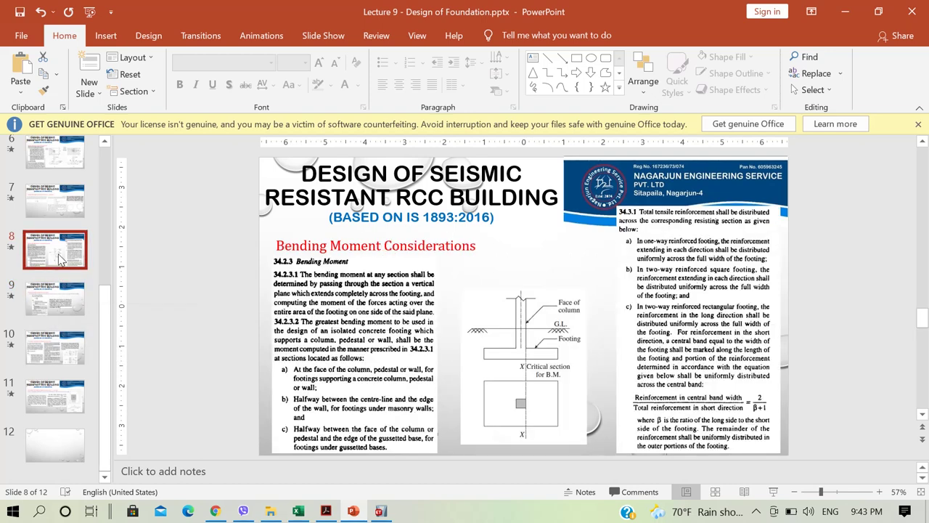
click(63, 206)
scroll(66, 210, up, 1)
click(65, 209)
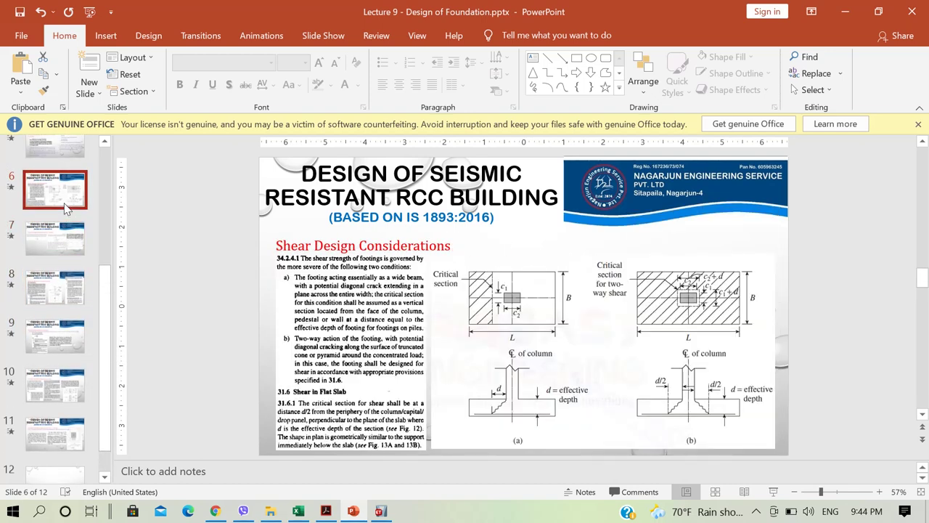
scroll(65, 209, up, 2)
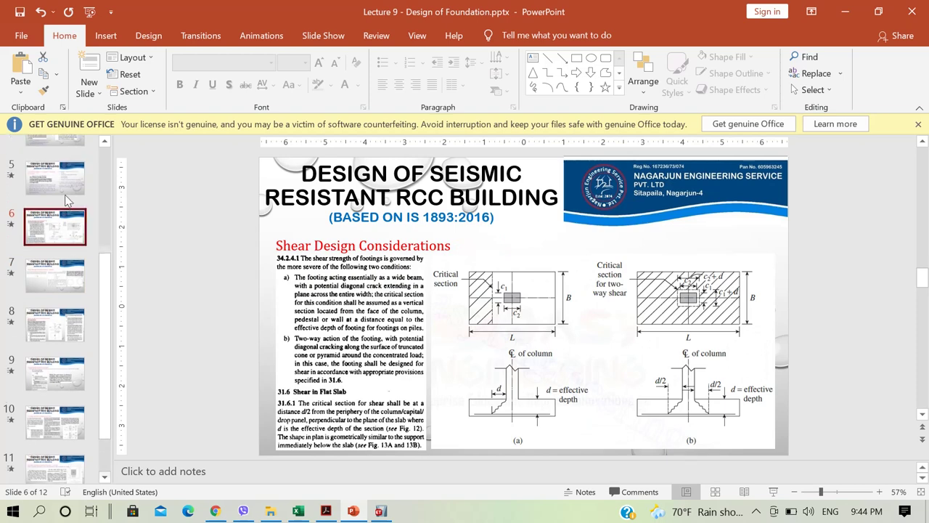
click(71, 208)
scroll(73, 209, up, 1)
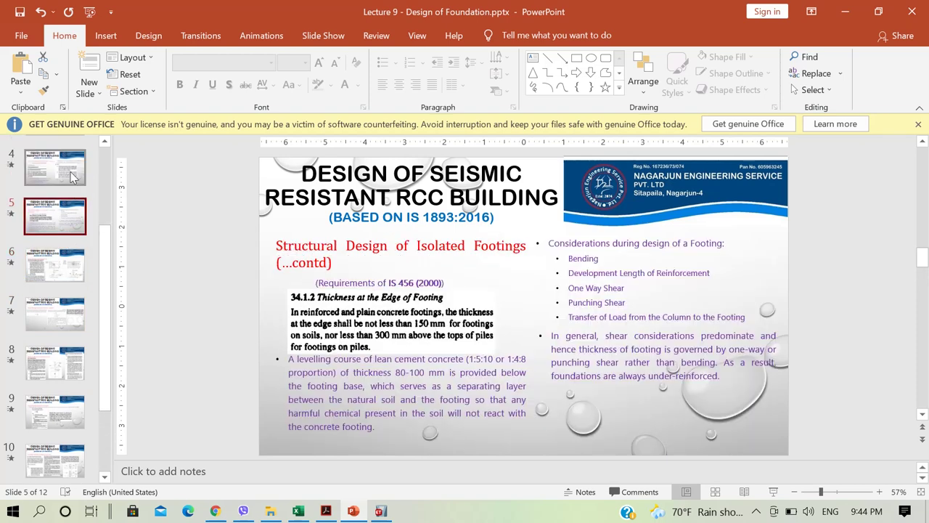
click(75, 176)
scroll(79, 204, up, 1)
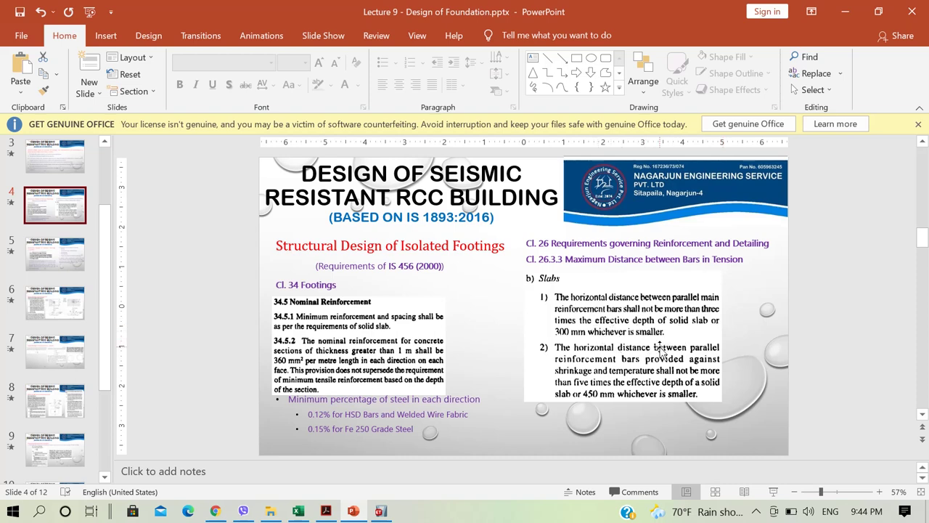
- Return to the Excel footing workbook and handwrite 3d and 300 mm in red beside Design Details, circling both limits and underlining 300 mm
click(845, 12)
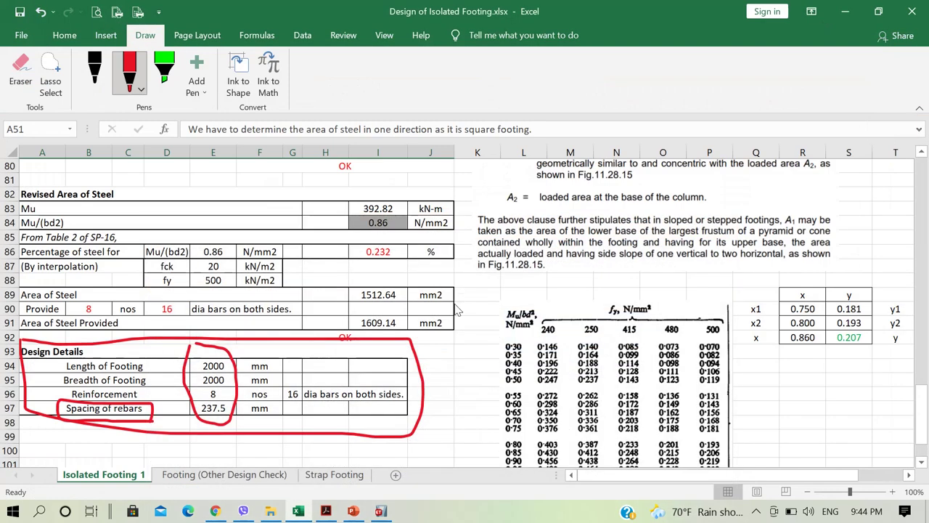
mouse_move(430, 354)
mouse_down()
mouse_move(446, 384)
mouse_move(465, 377)
mouse_move(459, 334)
mouse_move(491, 375)
mouse_up()
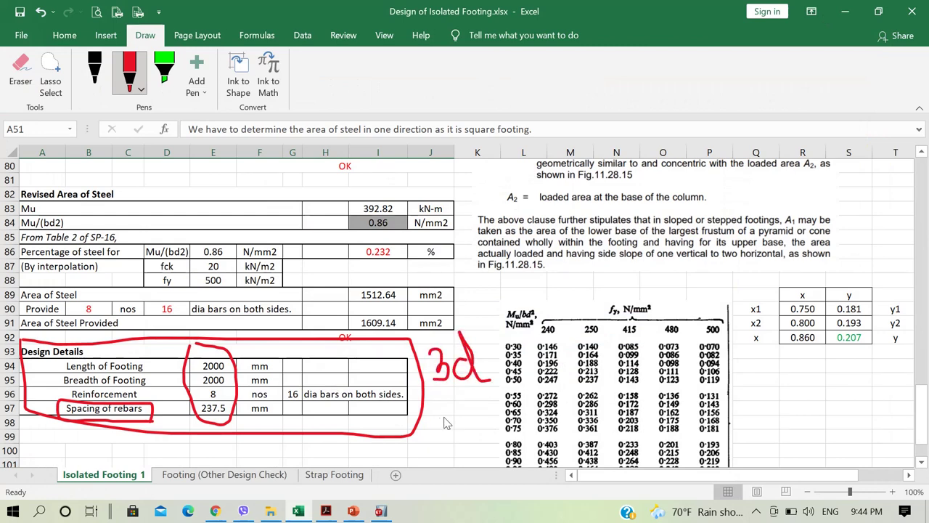
mouse_move(430, 411)
mouse_down()
mouse_move(444, 419)
mouse_move(430, 430)
mouse_up()
mouse_move(465, 405)
mouse_down()
mouse_move(458, 415)
mouse_move(466, 403)
mouse_move(481, 419)
mouse_move(478, 396)
mouse_move(519, 392)
mouse_move(542, 403)
mouse_move(558, 392)
mouse_move(498, 345)
mouse_move(397, 371)
mouse_move(476, 454)
mouse_move(557, 388)
mouse_up()
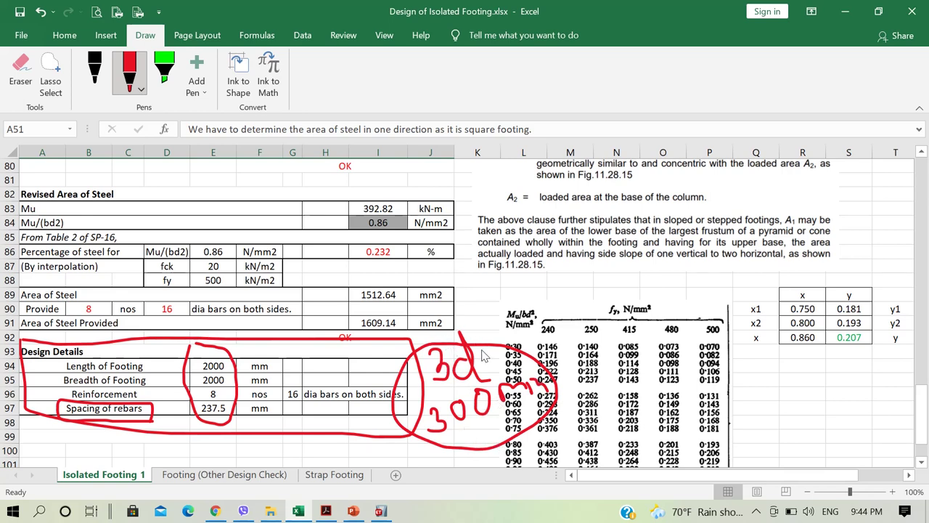
mouse_move(485, 343)
mouse_down()
mouse_move(430, 335)
mouse_move(441, 410)
mouse_move(477, 354)
mouse_up()
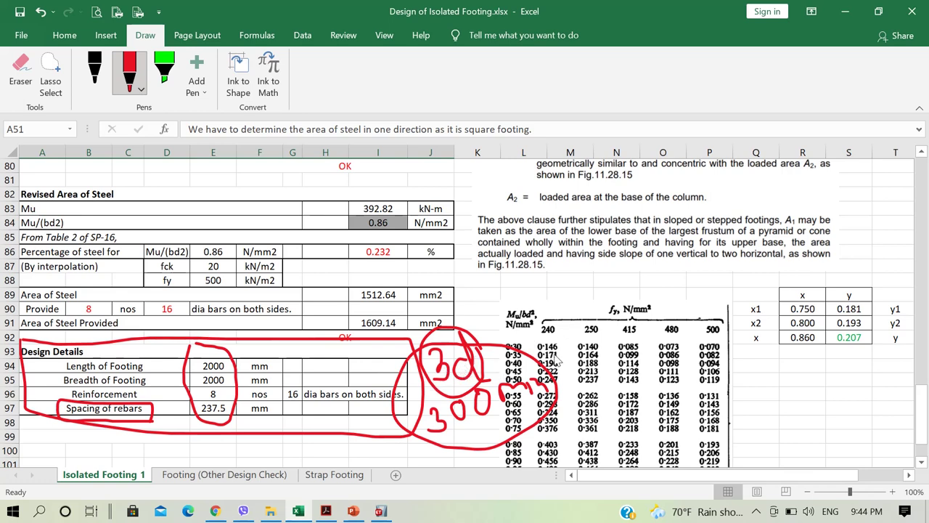
mouse_move(440, 452)
mouse_down()
mouse_move(516, 411)
mouse_move(517, 421)
mouse_move(541, 398)
mouse_move(528, 412)
mouse_up()
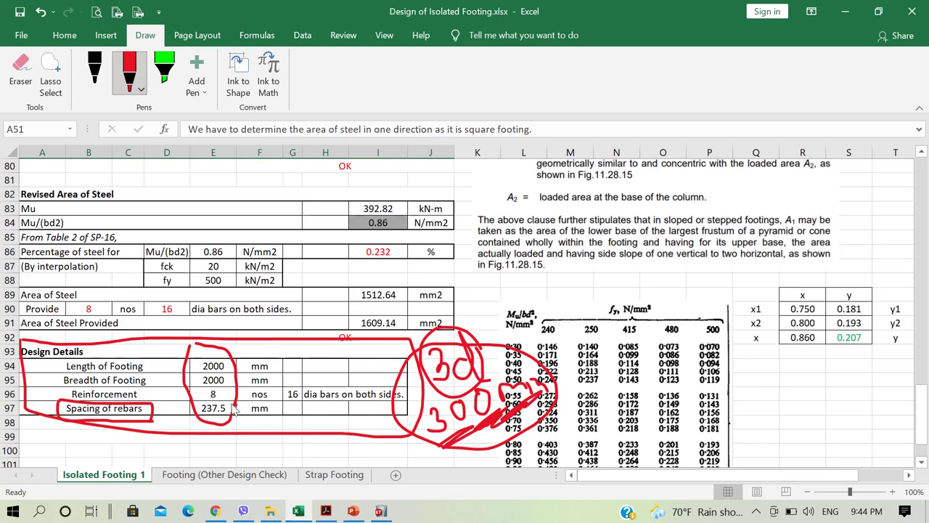
- Circle the Spacing of rebars value in Design Details repeatedly in red to emphasize it
mouse_move(234, 410)
mouse_down()
mouse_move(187, 412)
mouse_move(236, 434)
mouse_move(233, 410)
mouse_up()
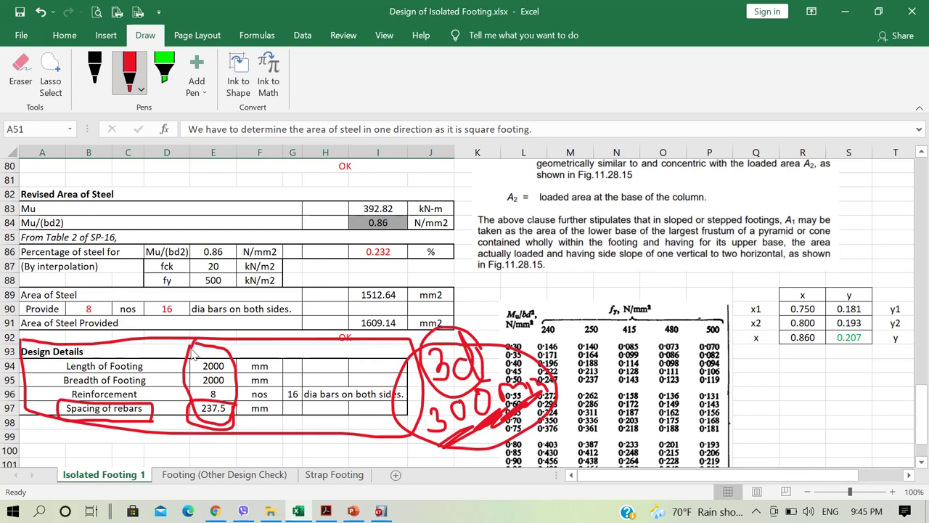
mouse_move(222, 413)
mouse_down()
mouse_move(231, 413)
mouse_move(218, 400)
mouse_move(190, 417)
mouse_move(210, 434)
mouse_move(227, 399)
mouse_move(214, 423)
mouse_up()
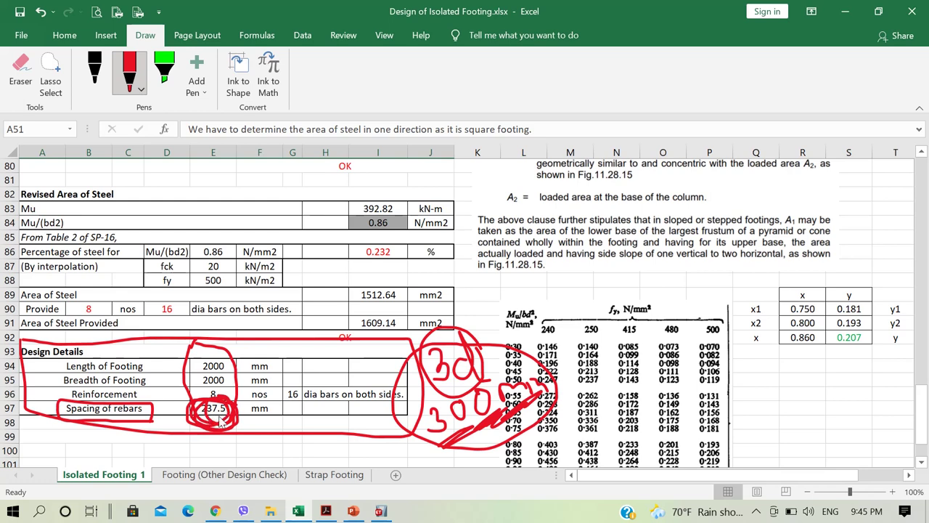
mouse_move(237, 407)
mouse_down()
mouse_move(203, 415)
mouse_move(229, 420)
mouse_up()
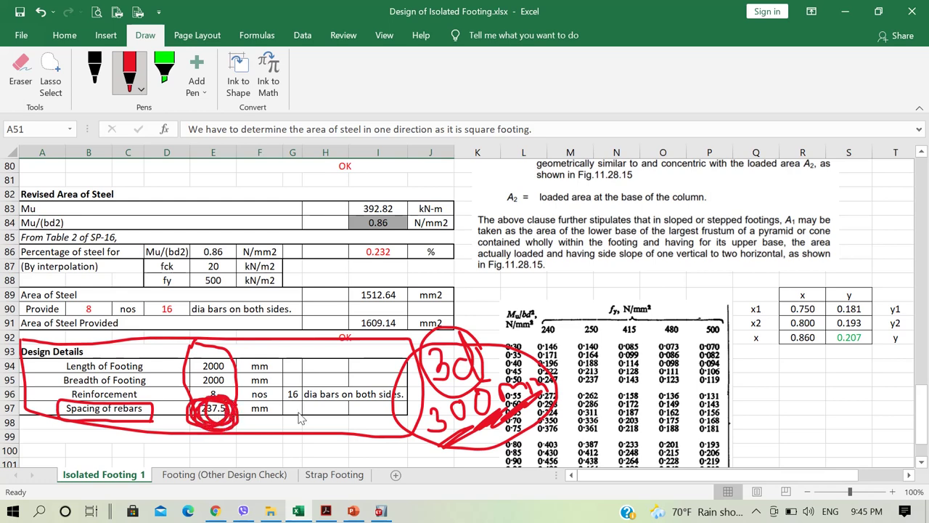